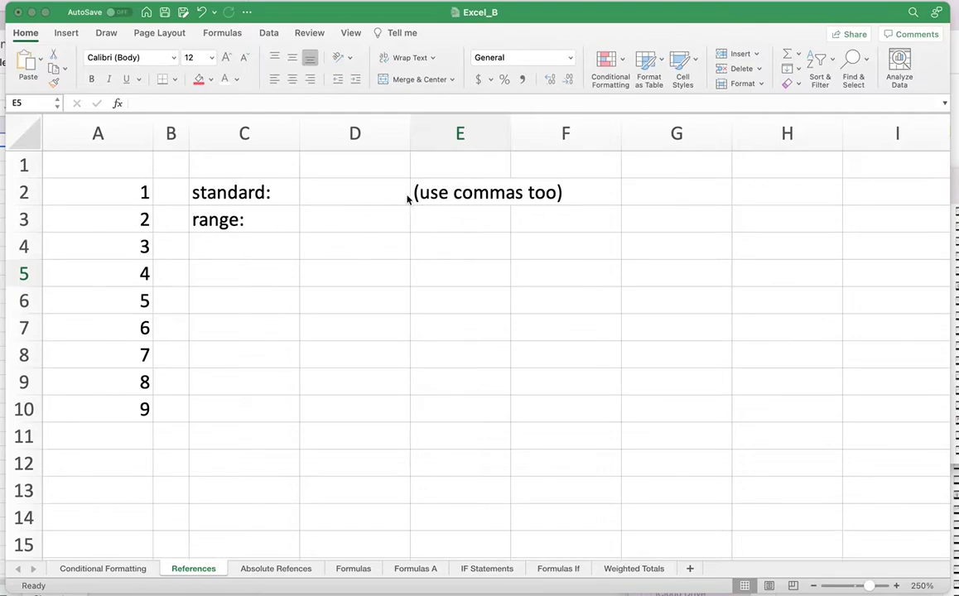
Delete the "(use commas too)" note from cell E2 and select the cell next to "standard:"
click(455, 195)
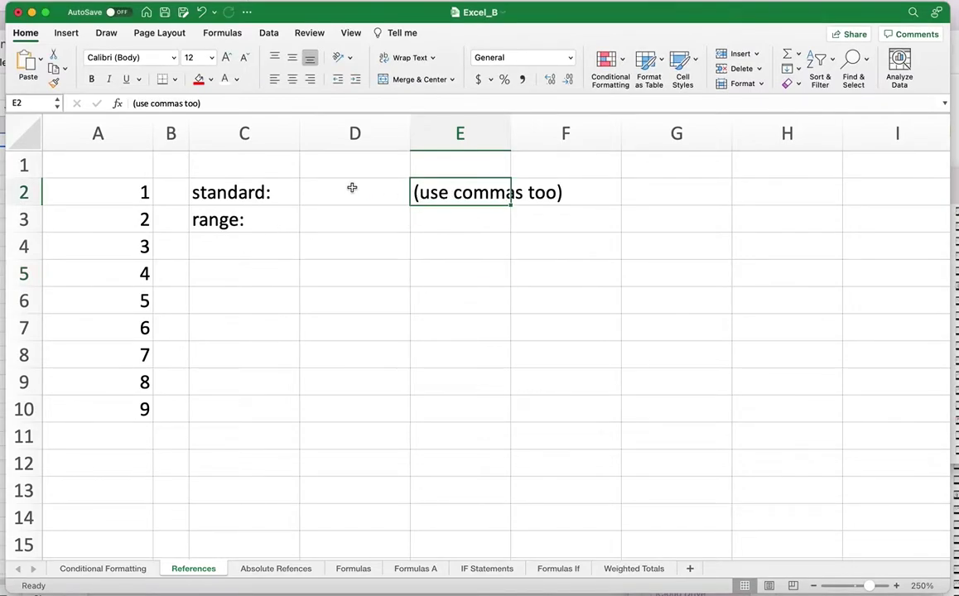
key(Delete)
click(349, 242)
click(346, 194)
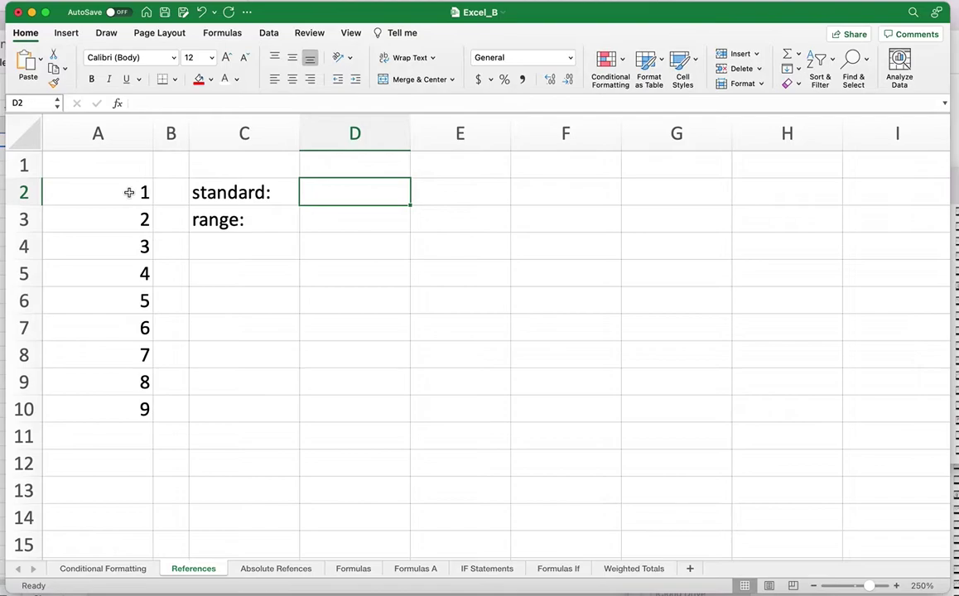
Look through the numbers listed in cells A2 to A10 one by one
click(131, 192)
click(135, 217)
click(138, 243)
click(133, 274)
click(133, 298)
click(133, 330)
click(142, 355)
click(144, 418)
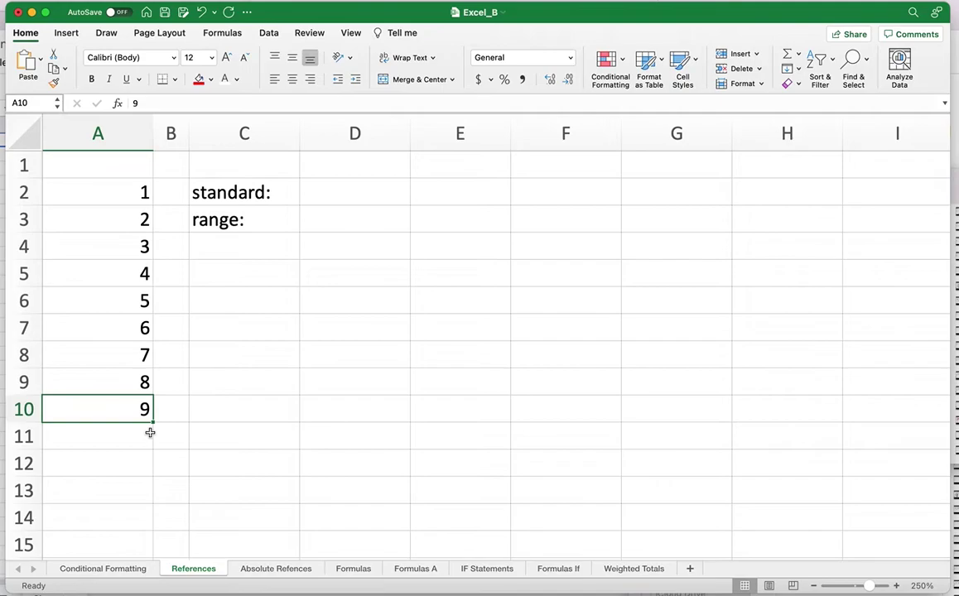
scroll(344, 197, right, 3)
scroll(204, 179, left, 3)
Start a formula in D2 and try pointing its reference at various cells across the sheet, such as F6, A6, C4 and E5
click(351, 196)
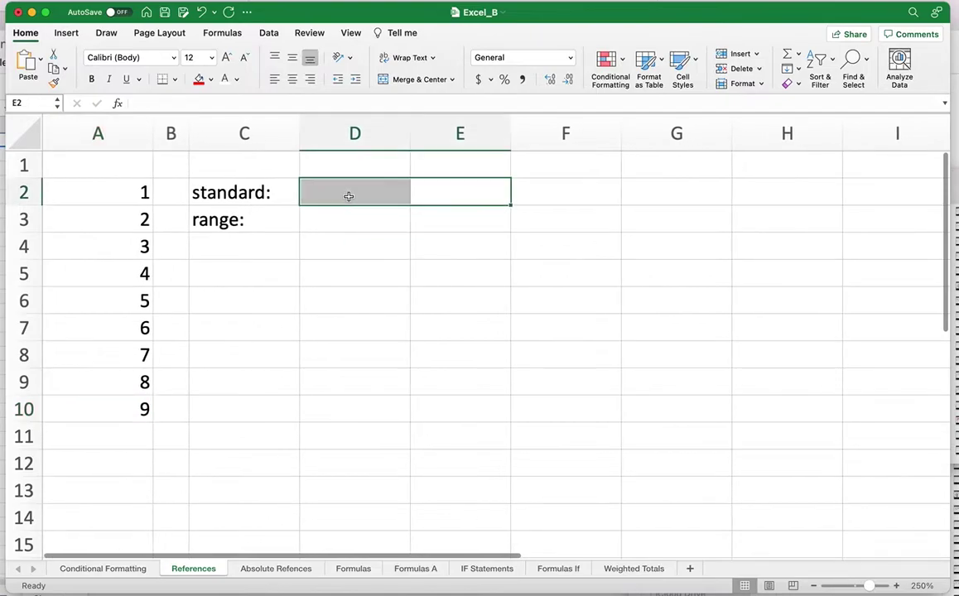
double_click(347, 196)
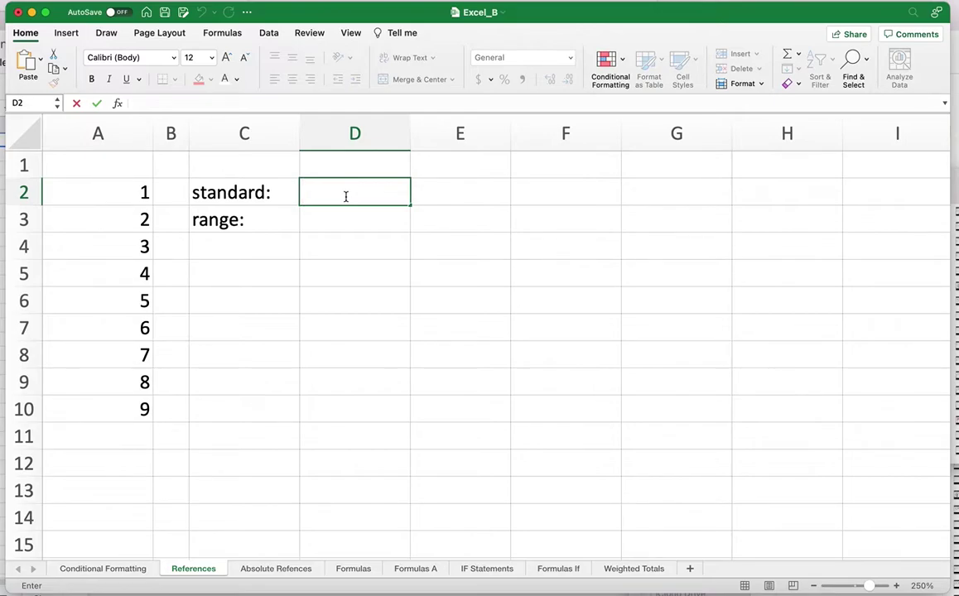
text(=)
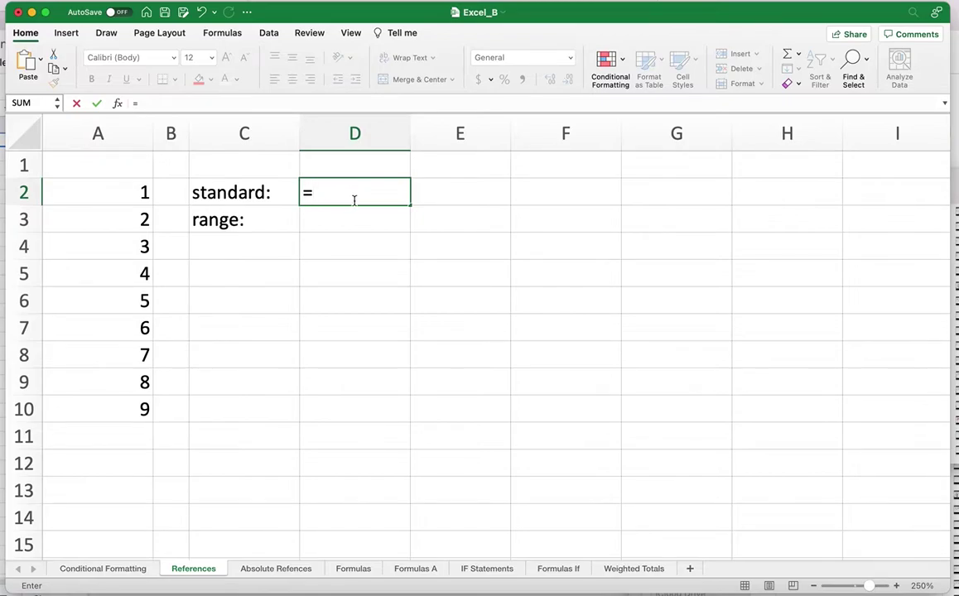
click(558, 303)
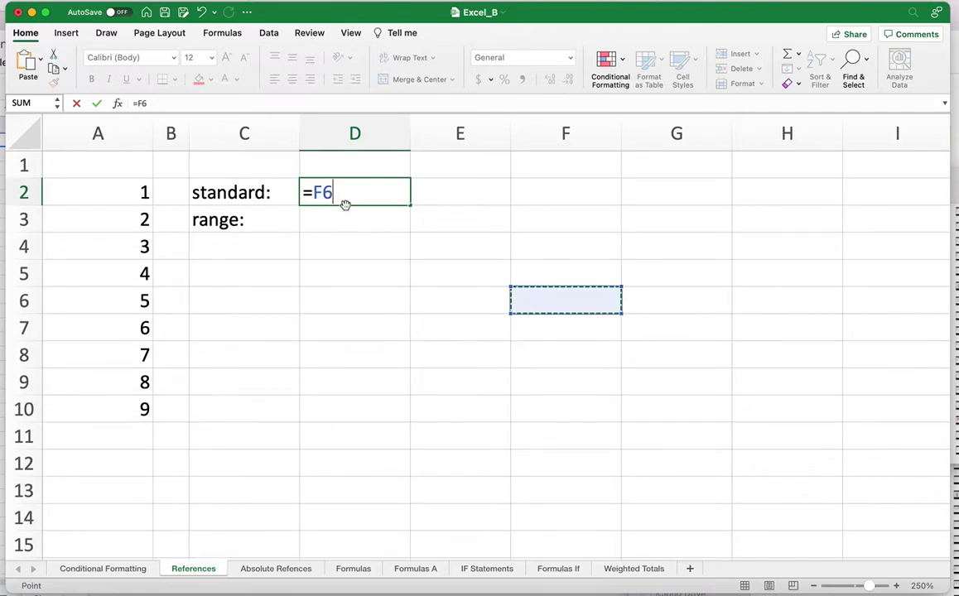
click(141, 303)
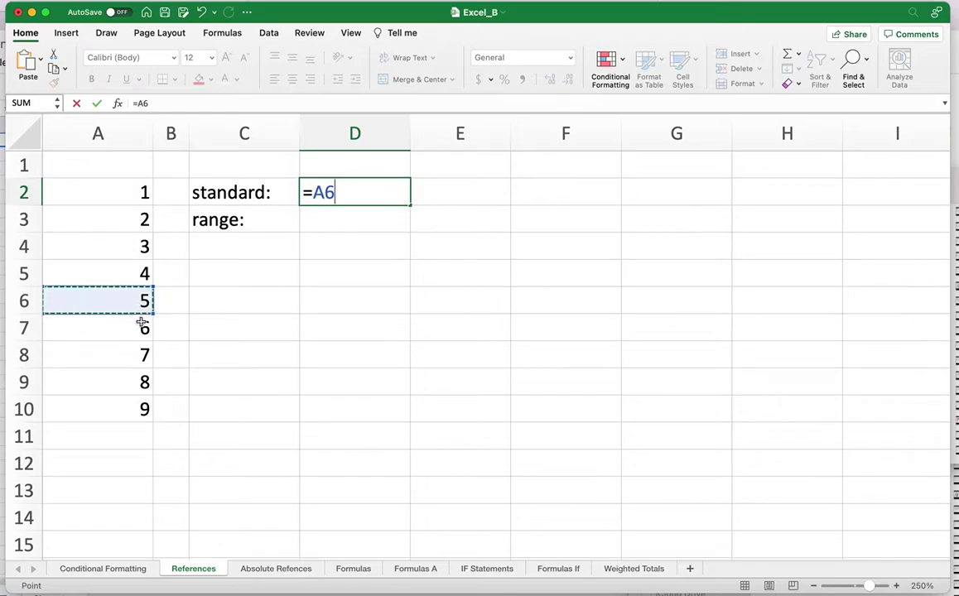
click(369, 408)
click(250, 300)
click(368, 270)
click(439, 383)
click(357, 383)
click(290, 300)
click(572, 249)
click(625, 358)
click(550, 406)
click(310, 297)
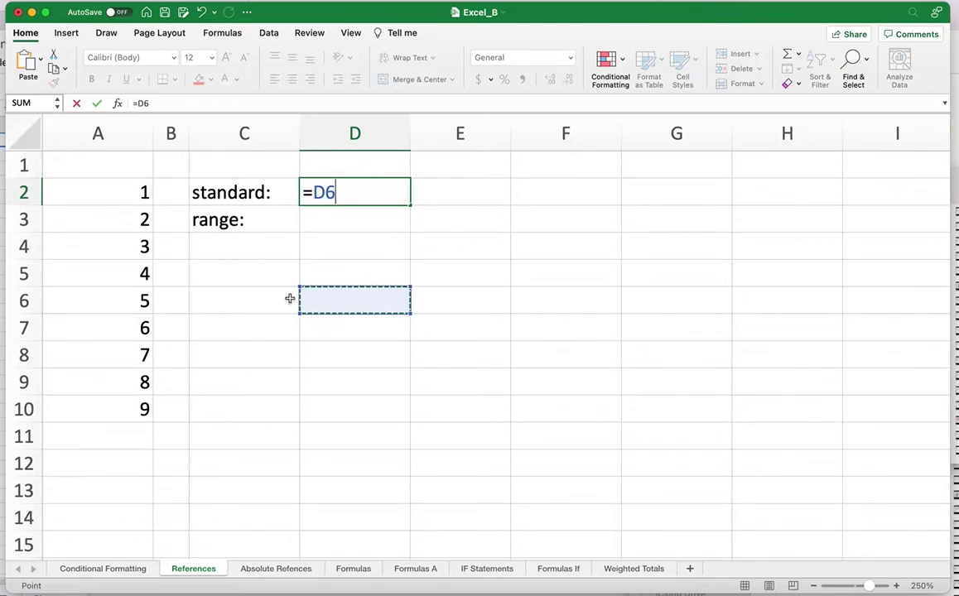
click(236, 303)
click(333, 348)
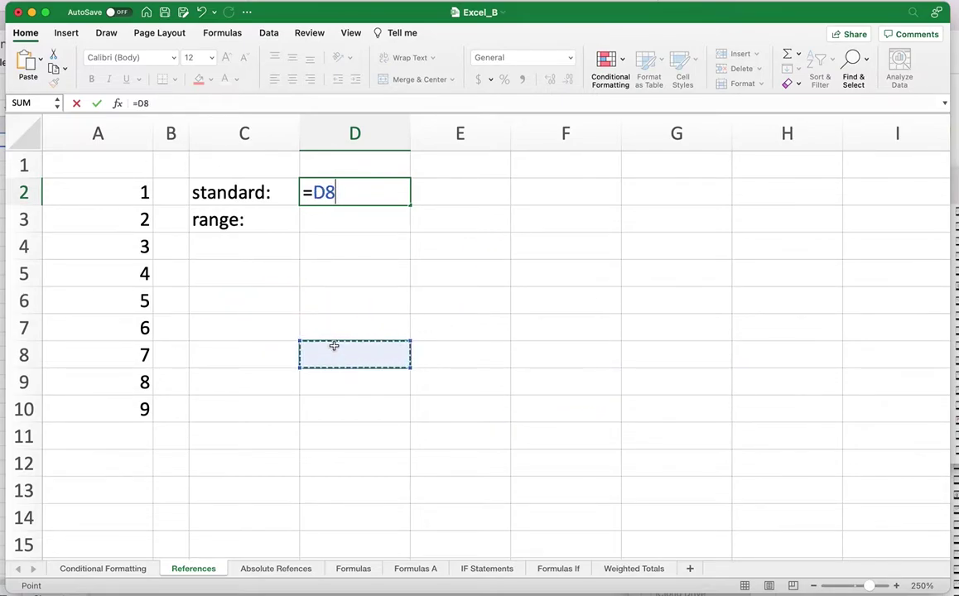
click(428, 303)
click(246, 250)
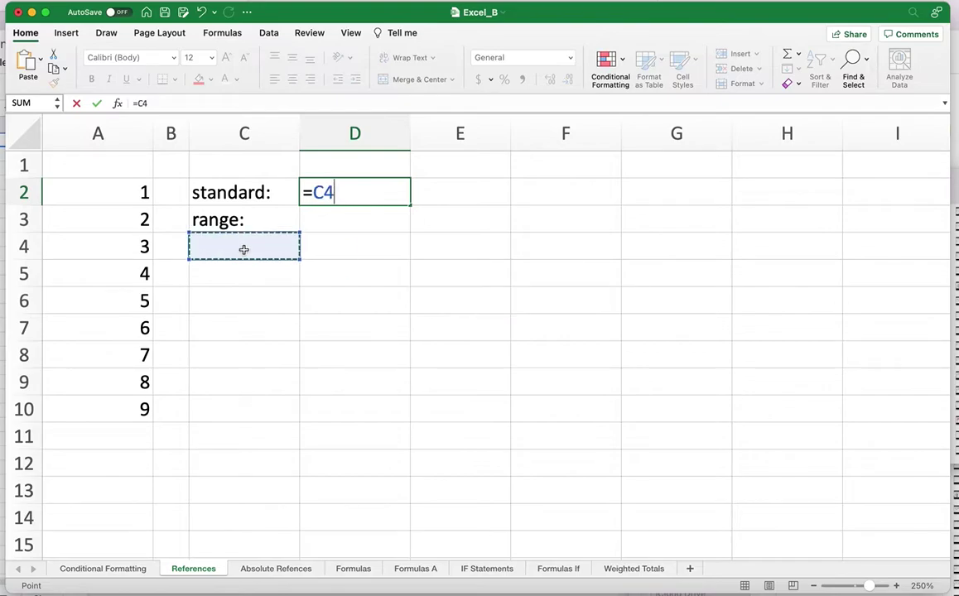
click(264, 357)
click(548, 377)
click(531, 224)
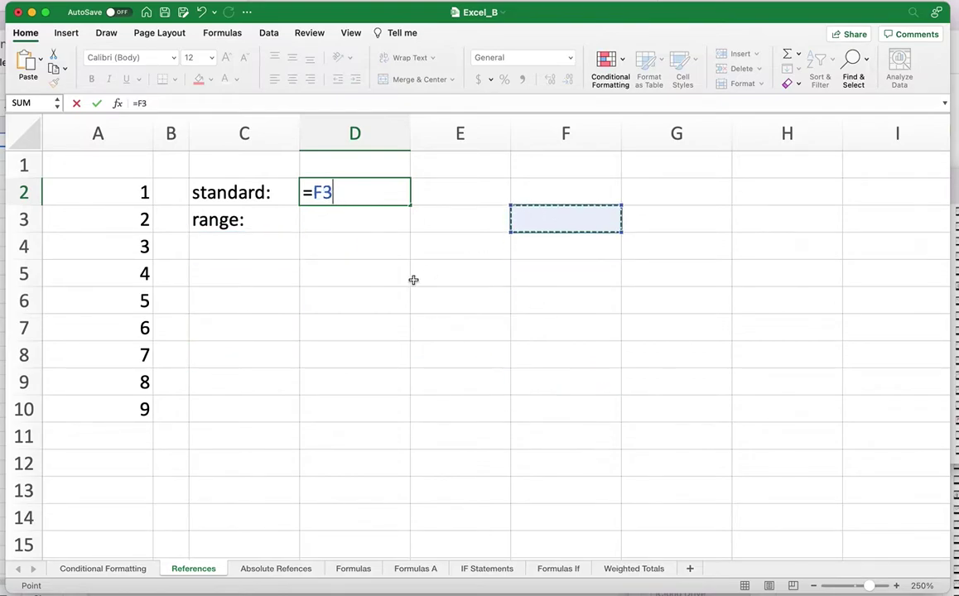
click(348, 299)
click(217, 245)
click(261, 377)
click(487, 273)
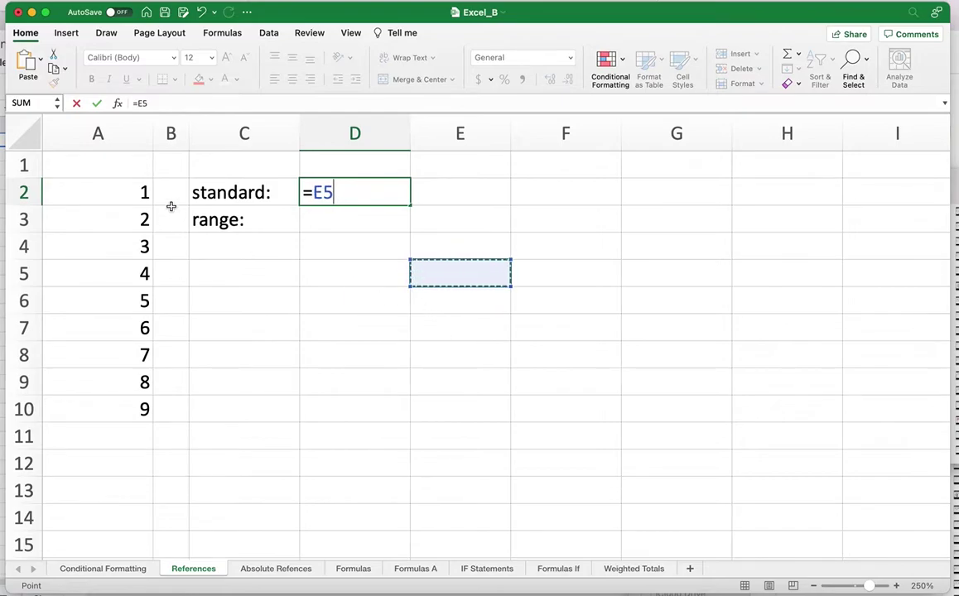
Point the reference in D2 at the first number and enter the formula as =A2
click(137, 195)
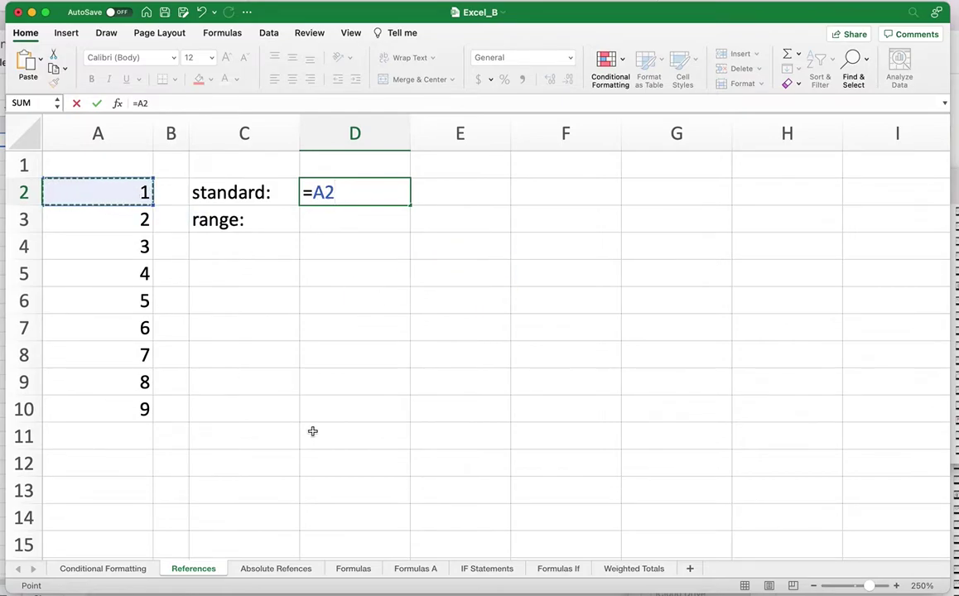
click(659, 305)
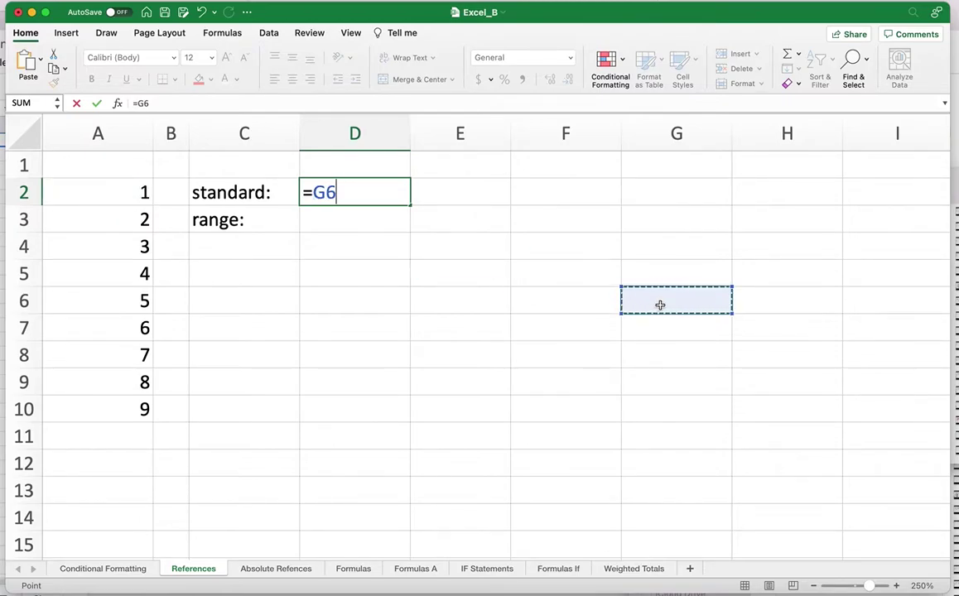
click(113, 197)
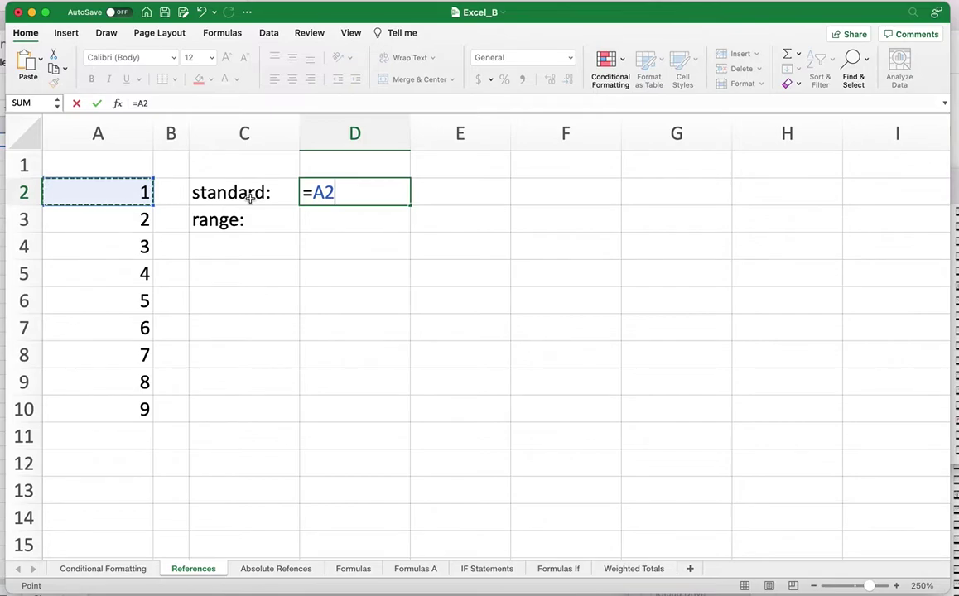
key(Return)
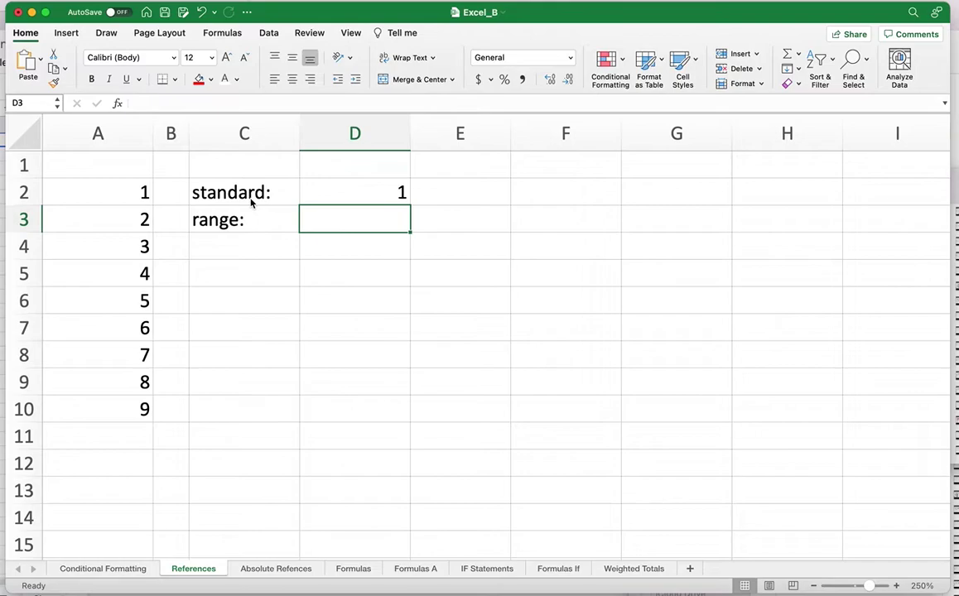
Compare the content of cell A2 with the formula stored in D2
click(139, 190)
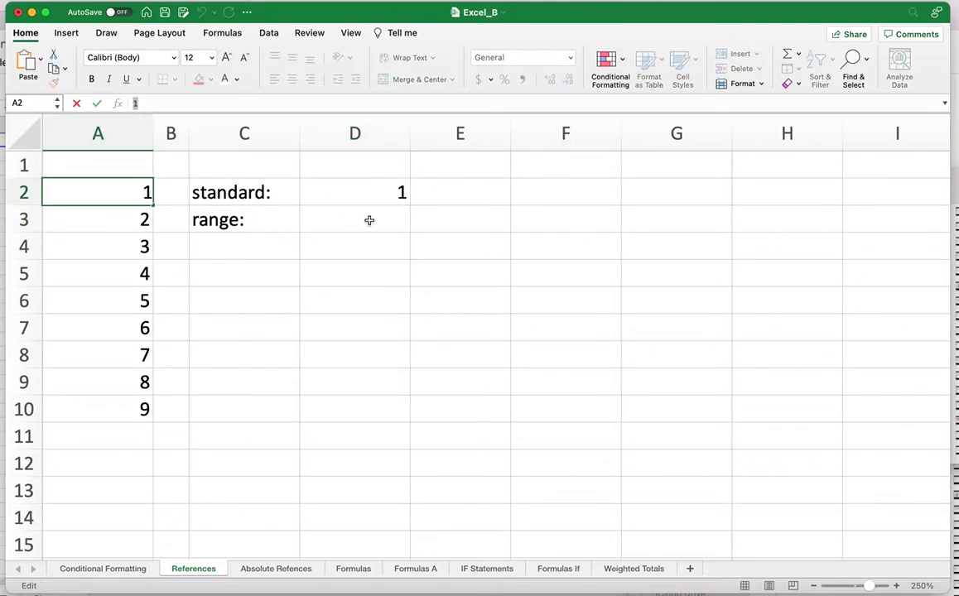
click(362, 193)
drag(153, 101, 120, 101)
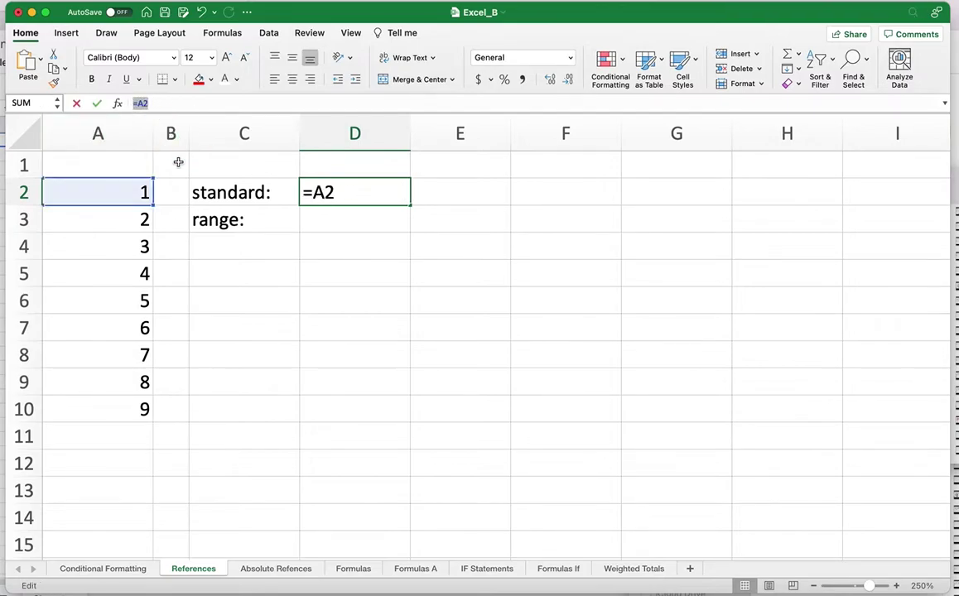
click(348, 194)
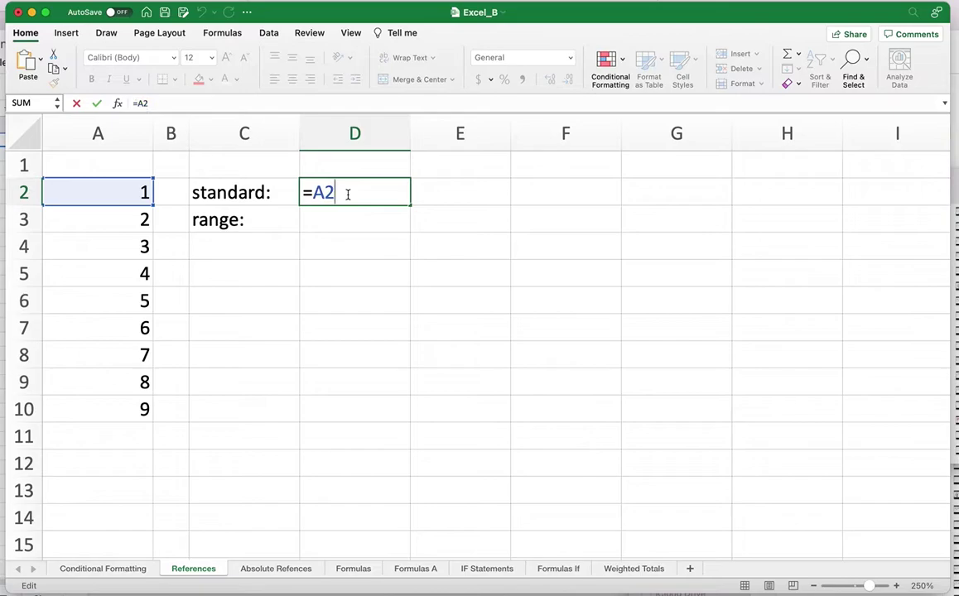
key(Return)
Extend the formula in D2 with comma-separated references to read =A2,A3,A4
double_click(352, 195)
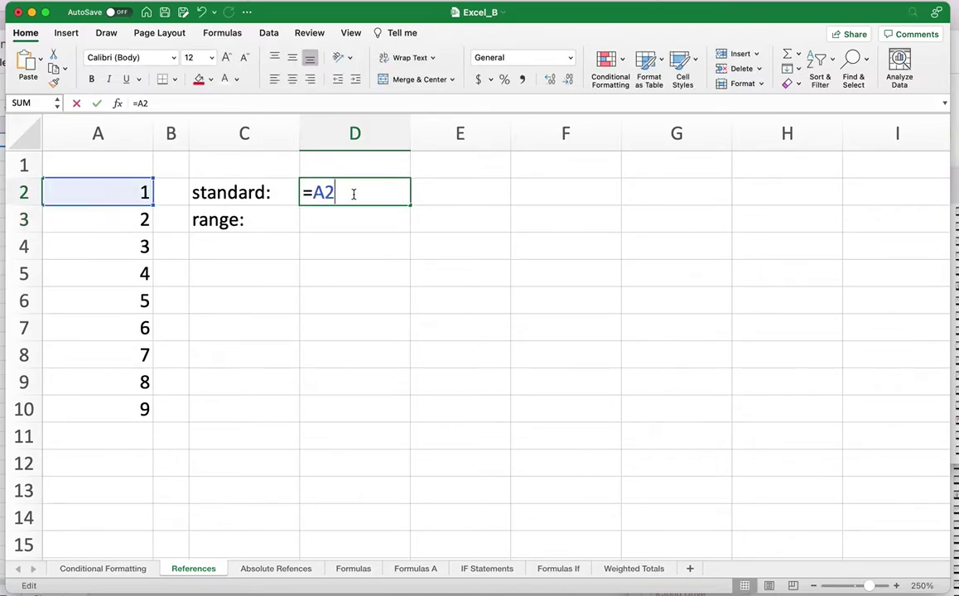
text(,)
click(151, 224)
text(,)
click(120, 248)
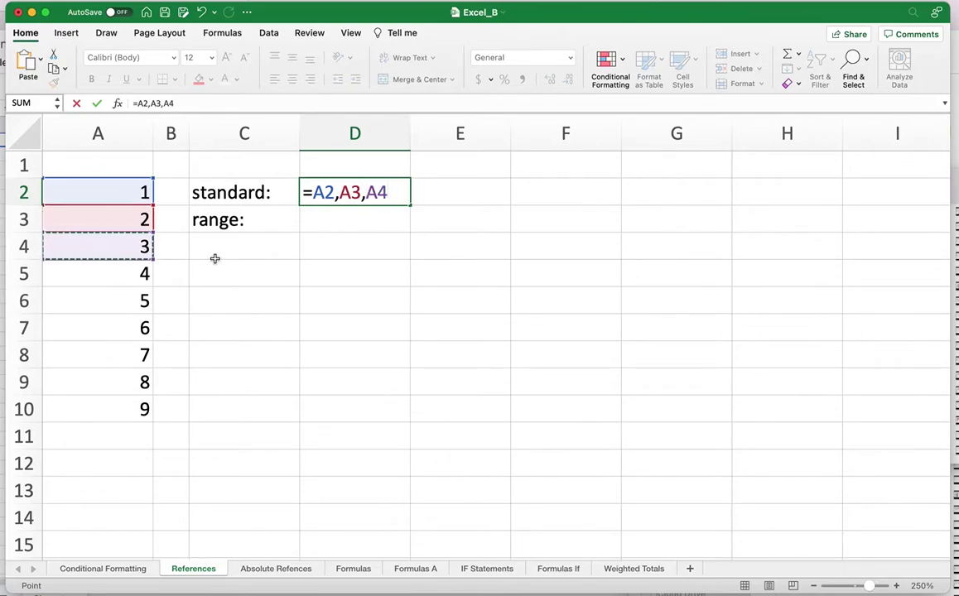
key(Return)
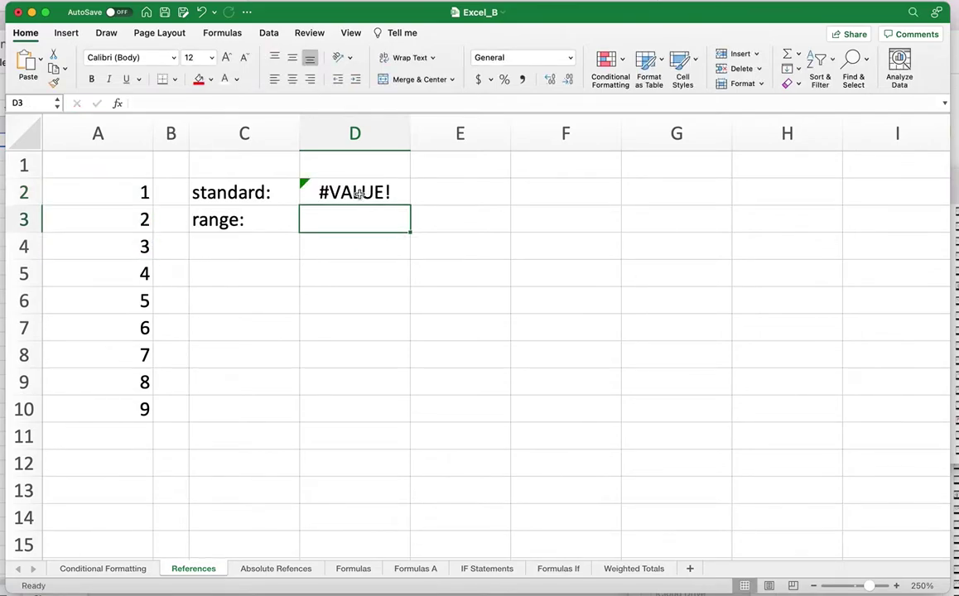
Add spaces around the commas between the A2, A3 and A4 references in the D2 formula
double_click(358, 192)
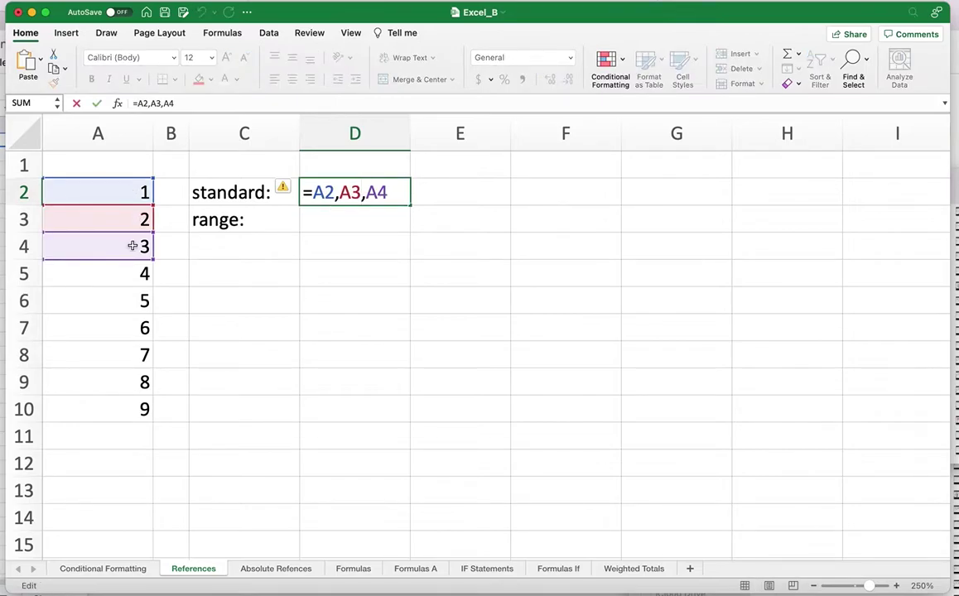
click(342, 193)
click(371, 192)
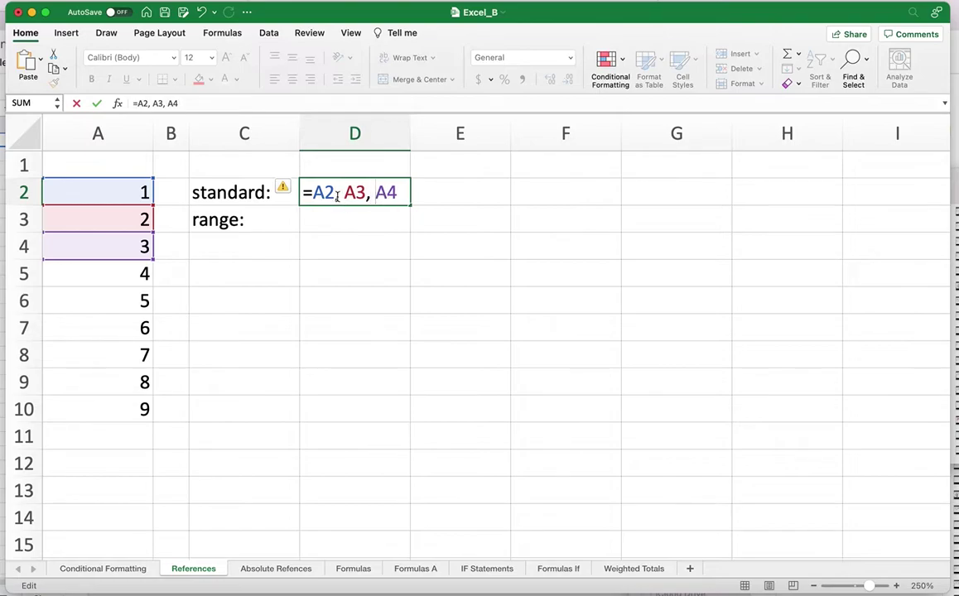
click(372, 193)
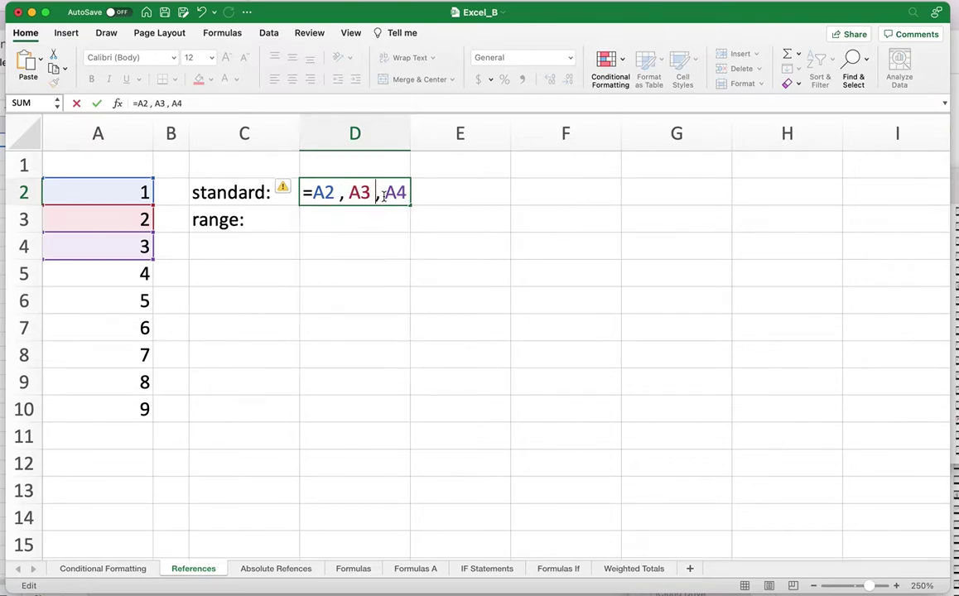
click(339, 194)
Wrap the three references in D2 in a function, entering =SUN(A2 , A3 , A4)
drag(408, 193, 311, 193)
click(318, 194)
text(SUN()
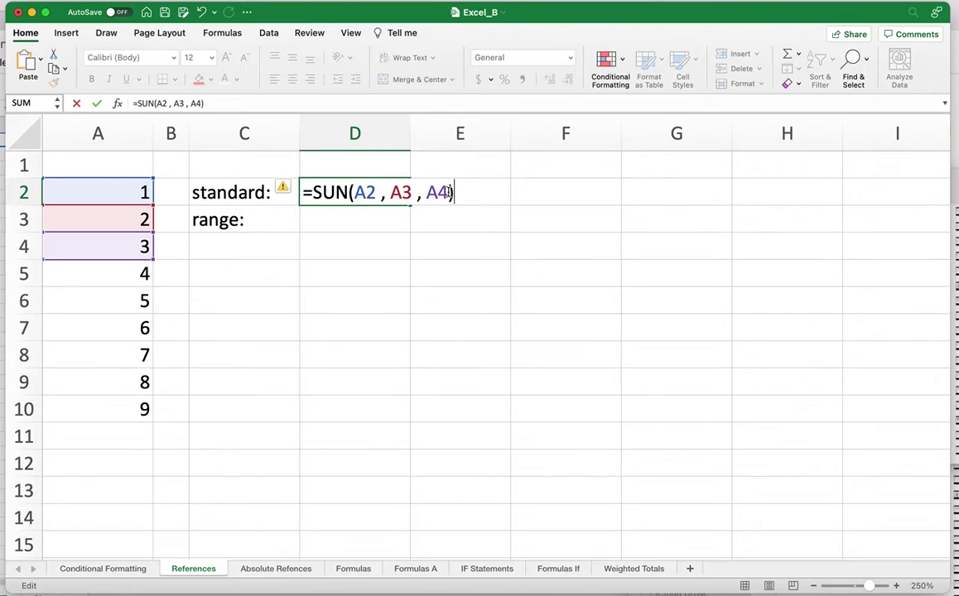
key(Return)
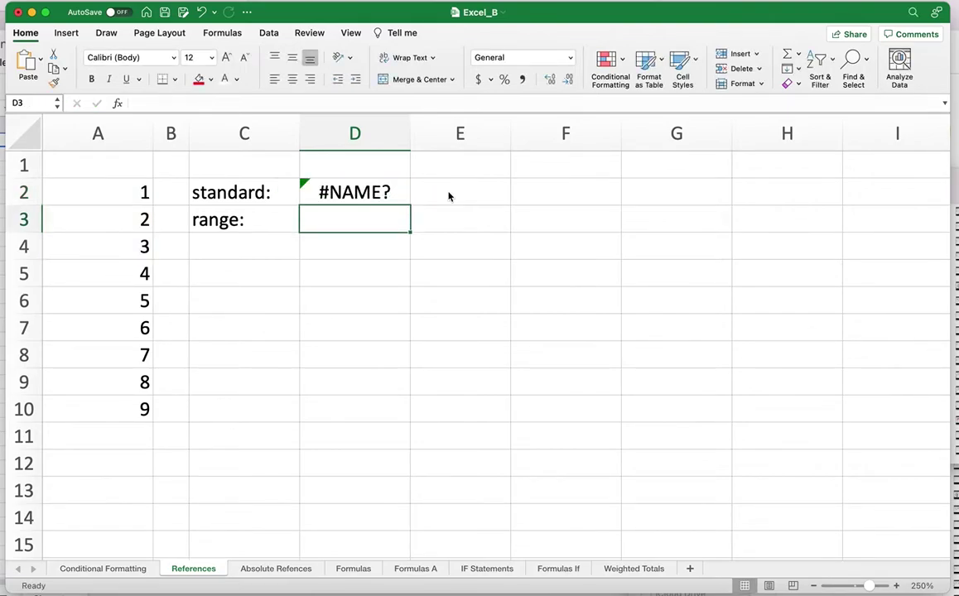
Correct the function name in D2 so the formula reads =SUM(A2, A3, A4)
double_click(323, 192)
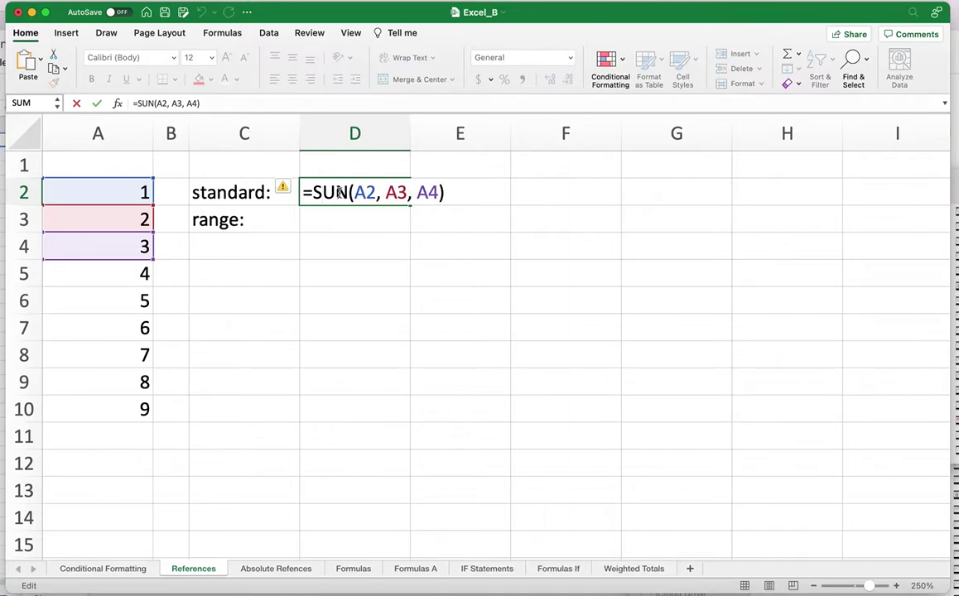
drag(346, 192, 337, 192)
text(M)
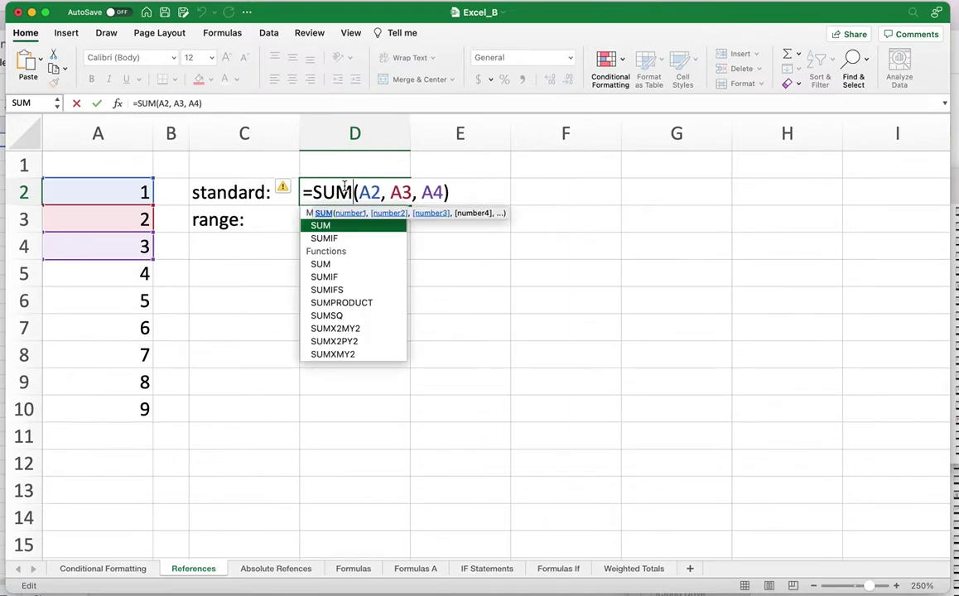
key(Return)
Try the D2 formula without its commas by entering =SUM(A2 A3 A4)
double_click(358, 192)
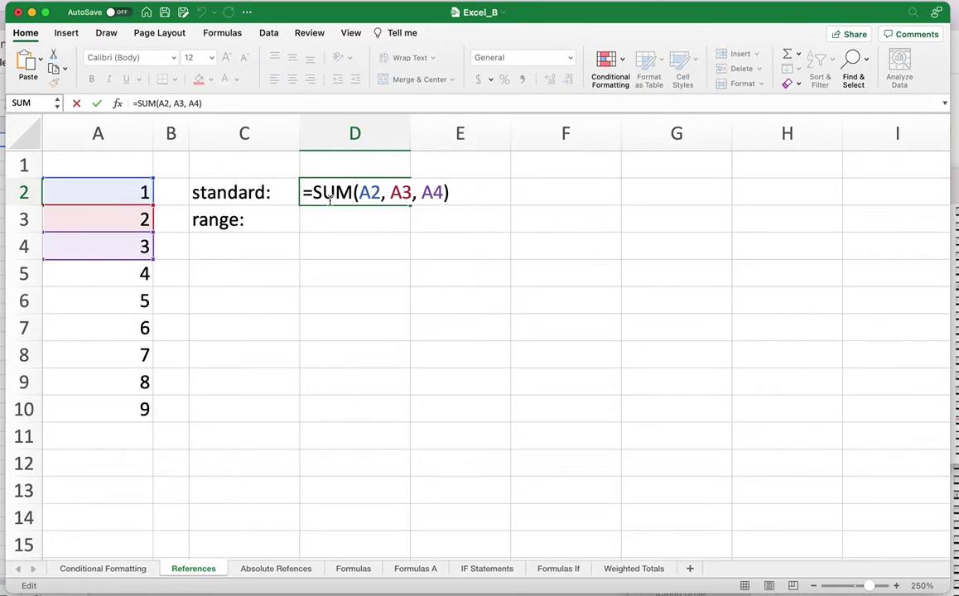
click(381, 193)
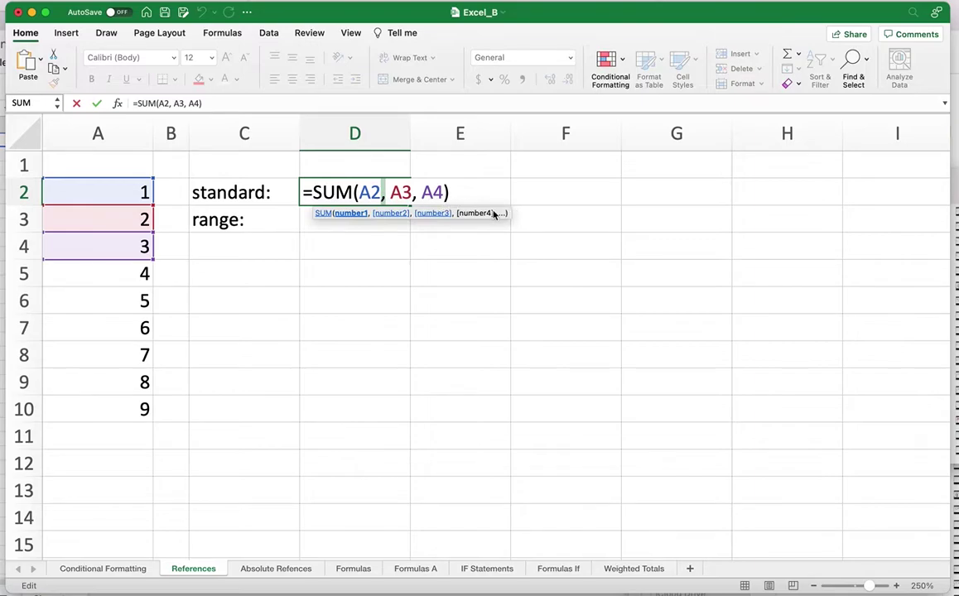
key(Delete)
key(Right)
key(Right)
key(Right)
key(Delete)
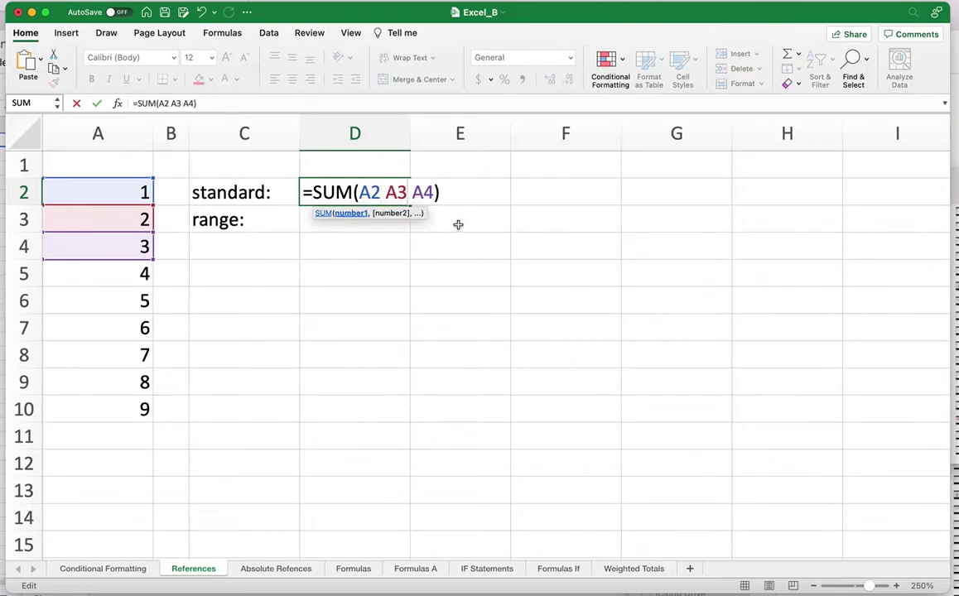
key(Return)
click(382, 194)
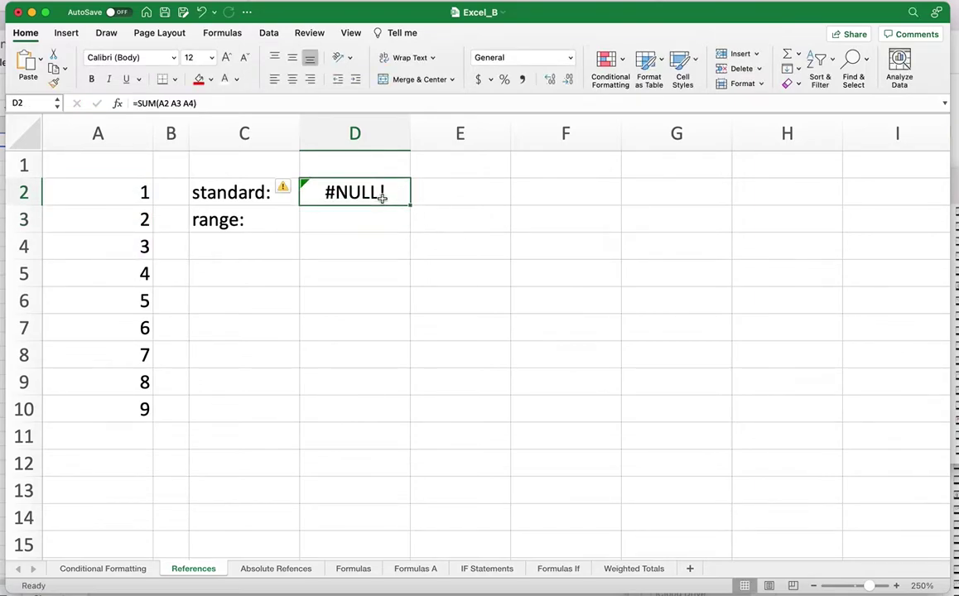
Replace the contents of D2 with the single cell reference =A2
double_click(382, 195)
drag(443, 195, 278, 195)
key(BackSpace)
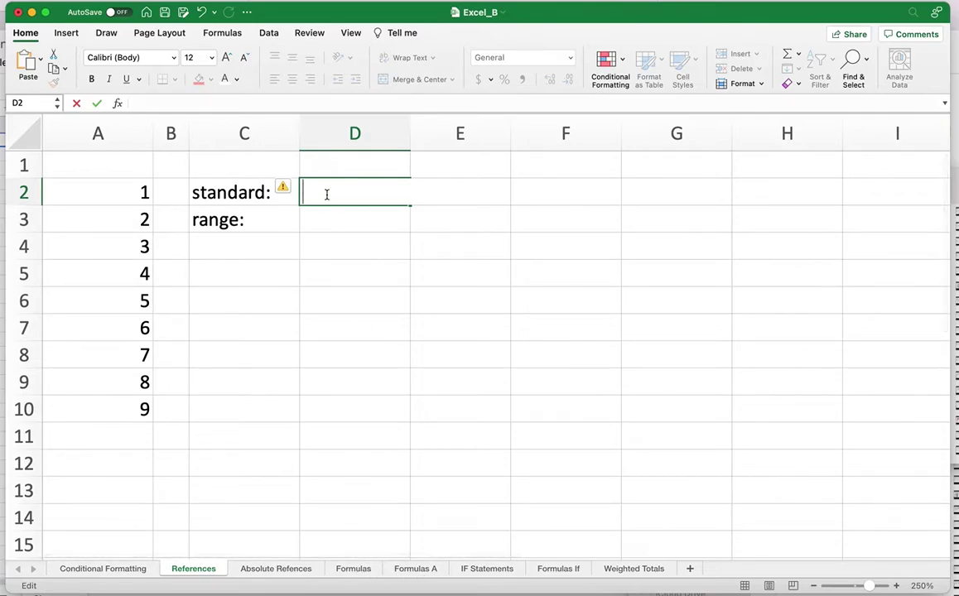
text(=)
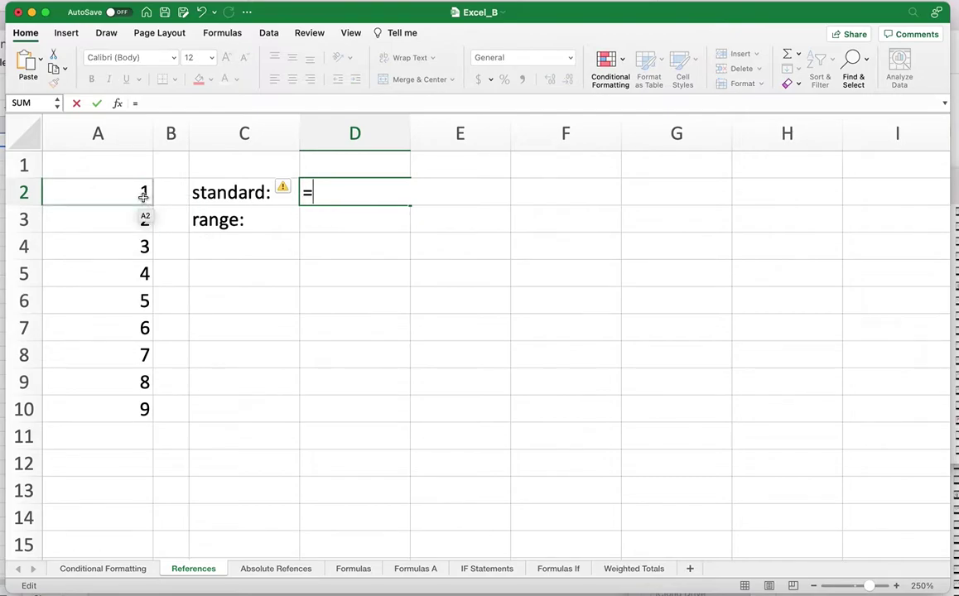
click(144, 196)
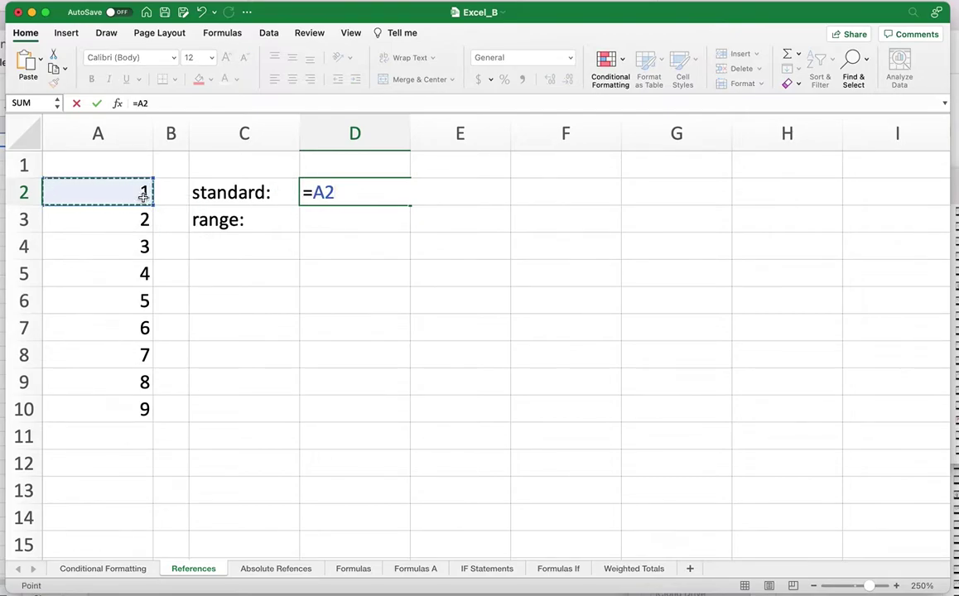
key(Return)
Extend the D2 formula with arithmetic operators so it reads =A2+A3-A4
double_click(372, 199)
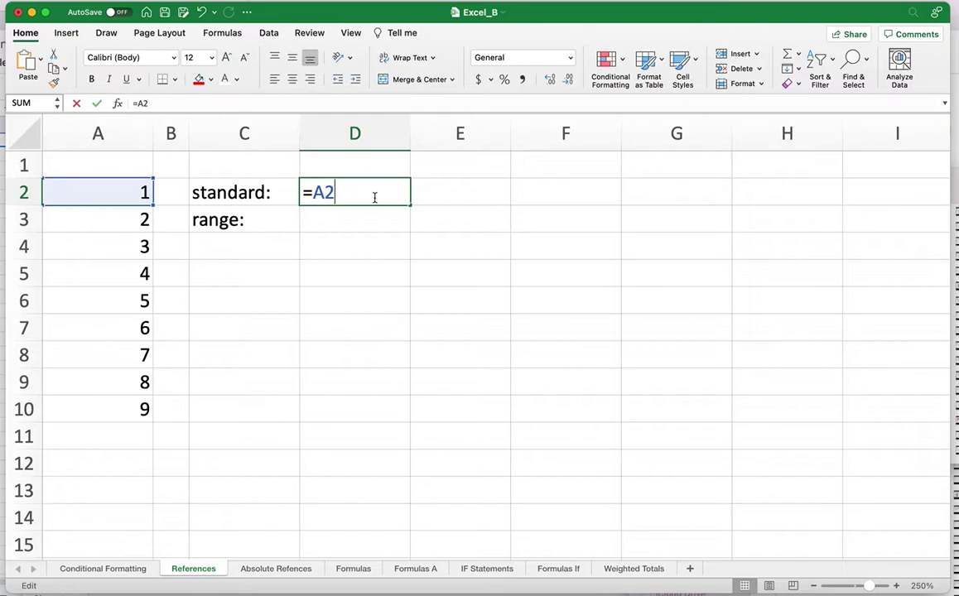
text(+)
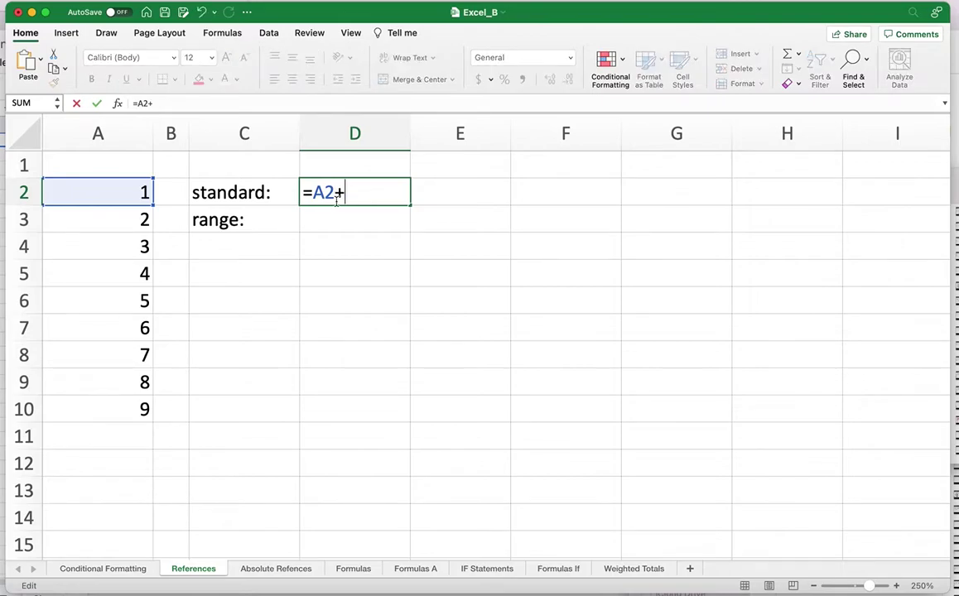
click(145, 219)
text(-)
click(136, 244)
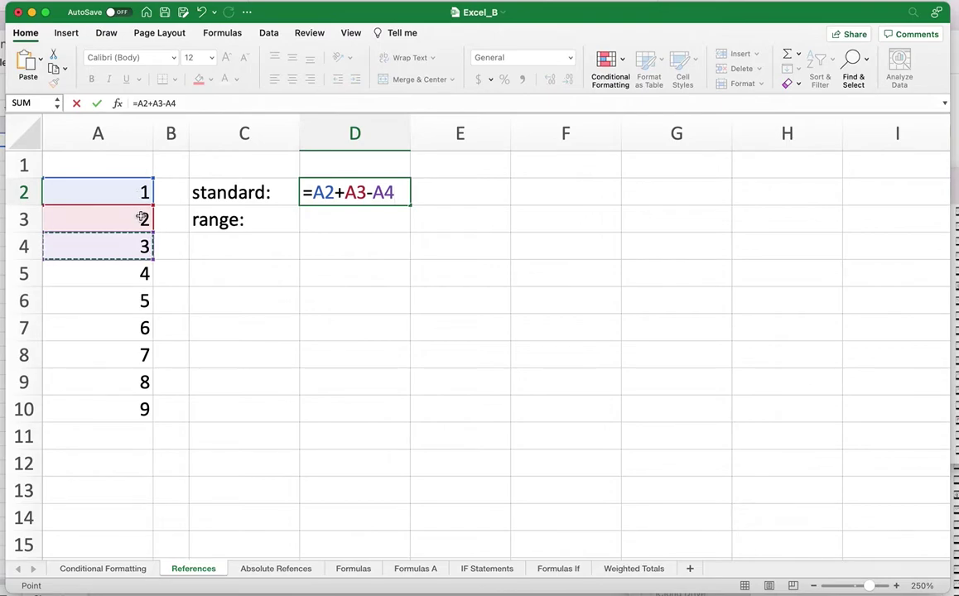
key(Return)
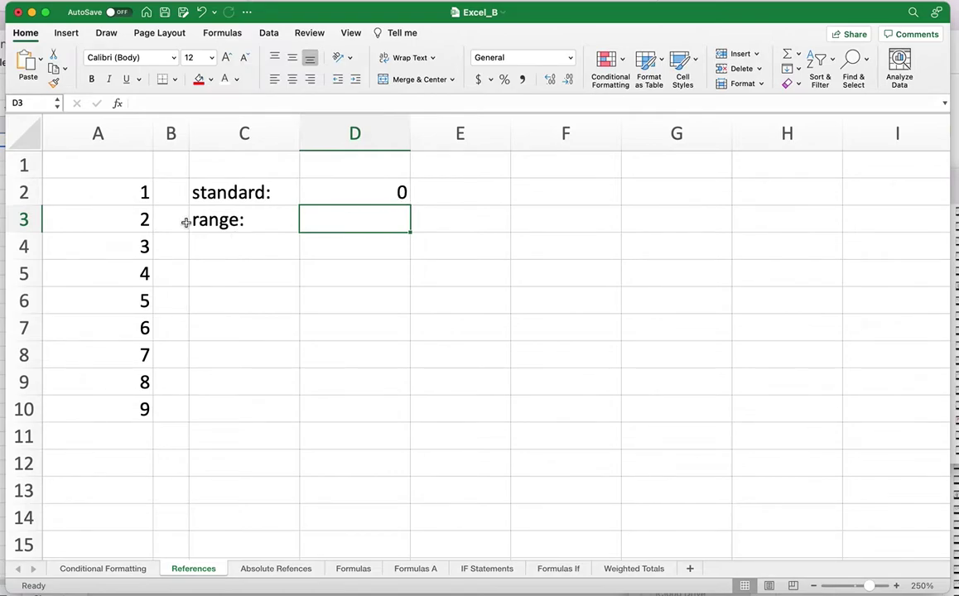
Change the value in cell A3 to 22
double_click(135, 219)
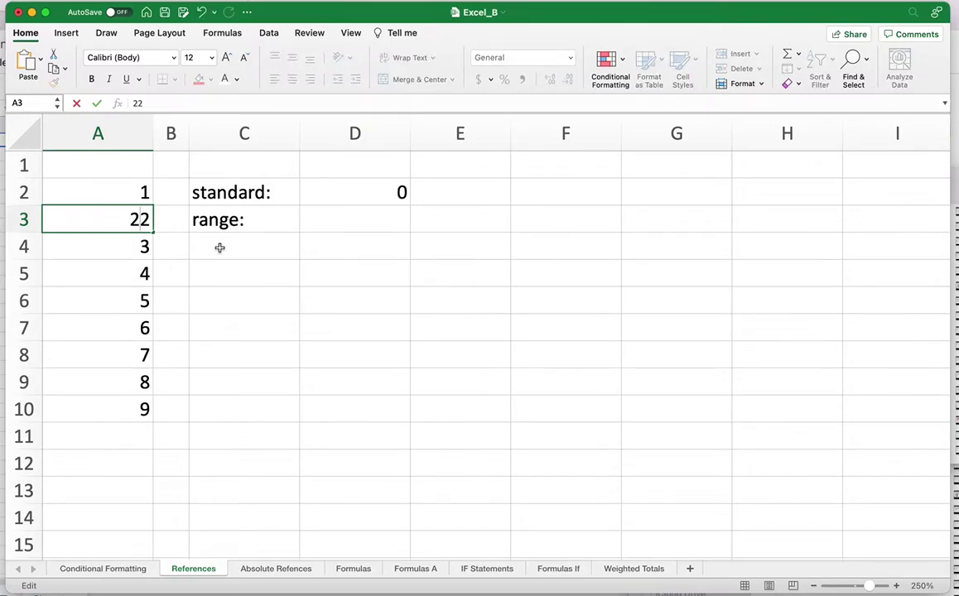
key(Return)
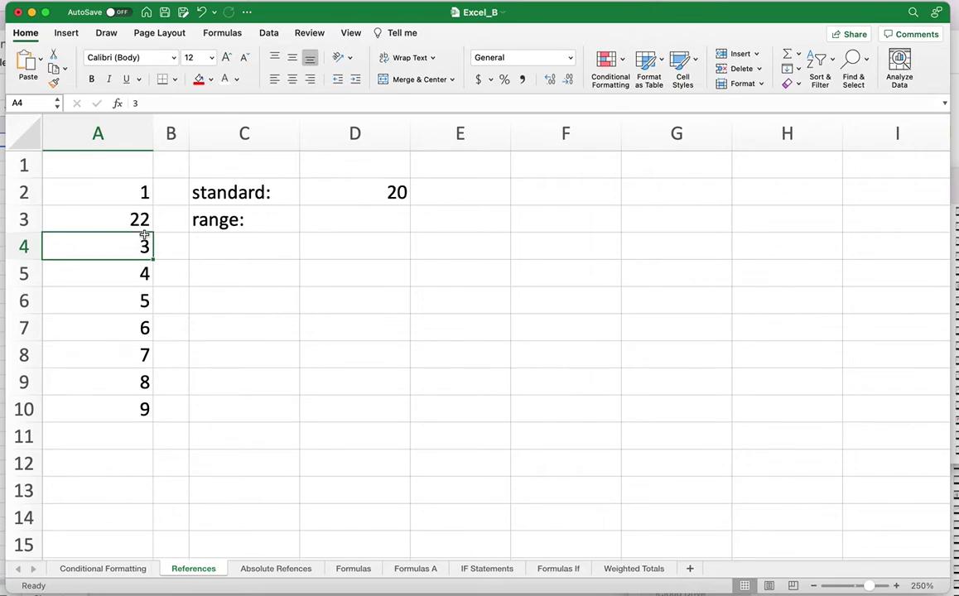
Replace the minus sign in the D2 formula with division so it reads =A2+A3/A4
click(392, 192)
double_click(392, 192)
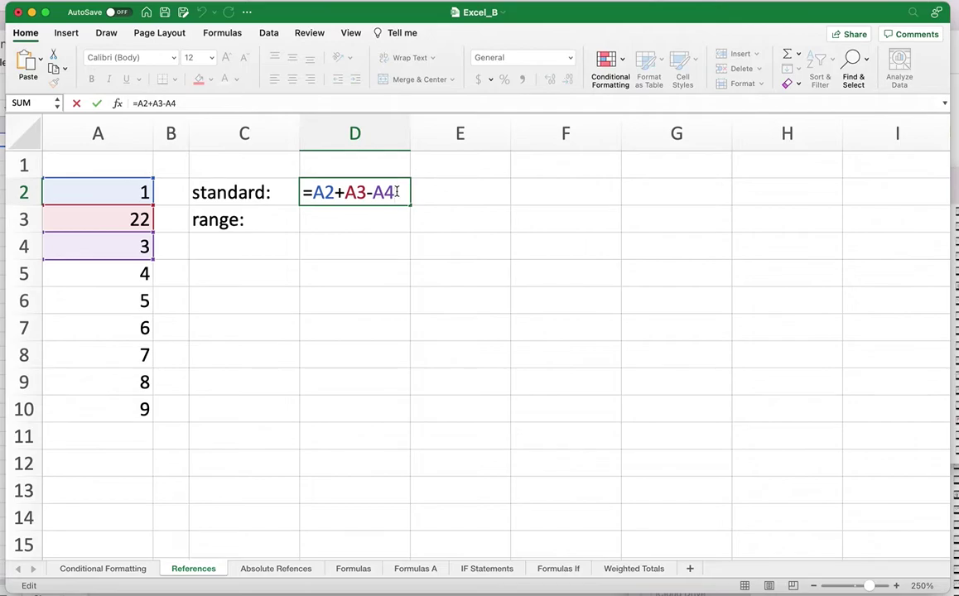
drag(399, 192, 317, 197)
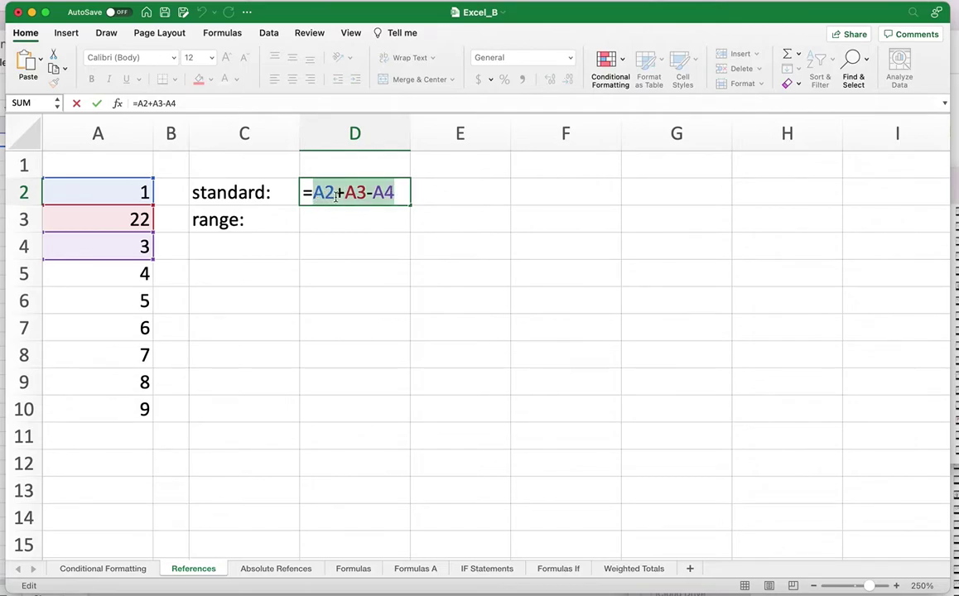
click(343, 193)
drag(373, 193, 367, 192)
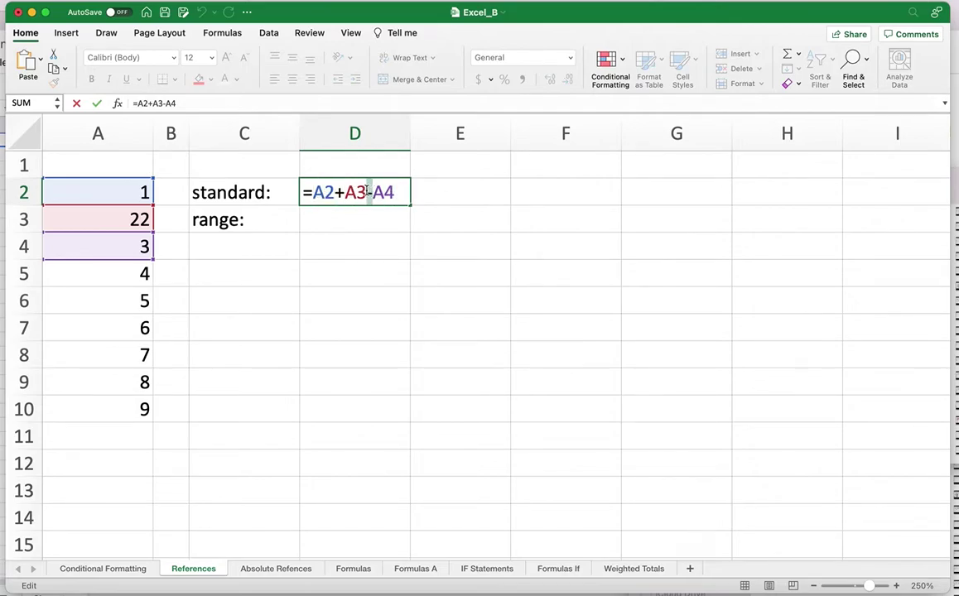
text(/)
key(Return)
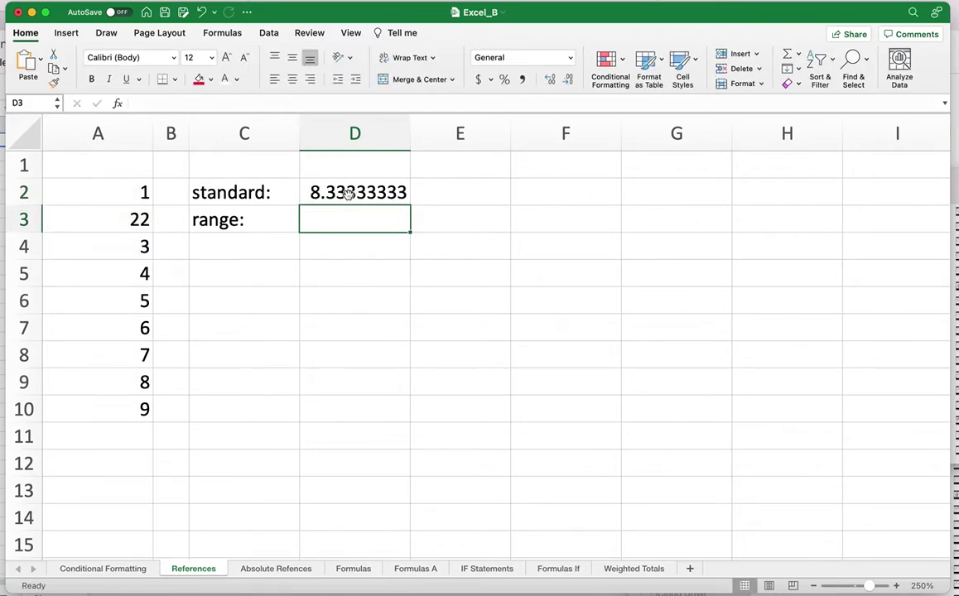
Adjust the number format of D2 to display two decimal places
click(353, 193)
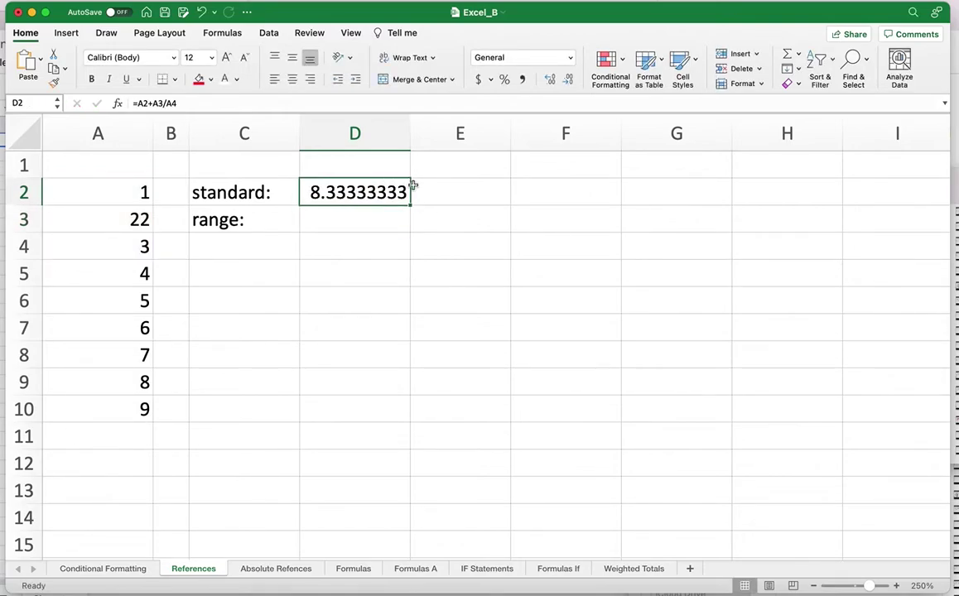
click(551, 81)
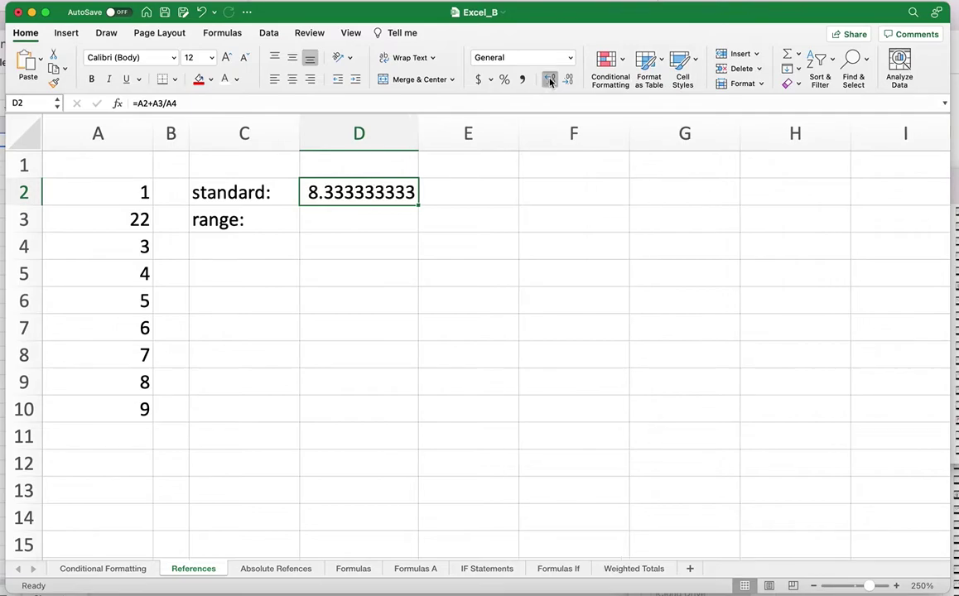
click(551, 80)
click(569, 80)
click(568, 80)
click(569, 79)
click(568, 79)
click(569, 79)
click(568, 79)
click(568, 79)
click(568, 80)
click(489, 193)
click(406, 192)
Enter the plain value 8.33 in E2, beside the formula result in D2
click(517, 194)
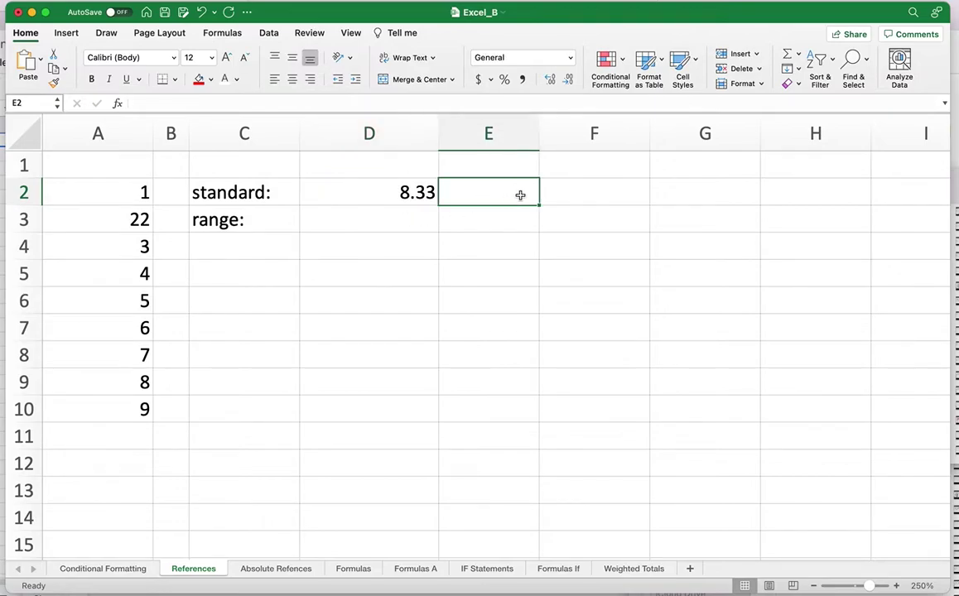
text(8.33)
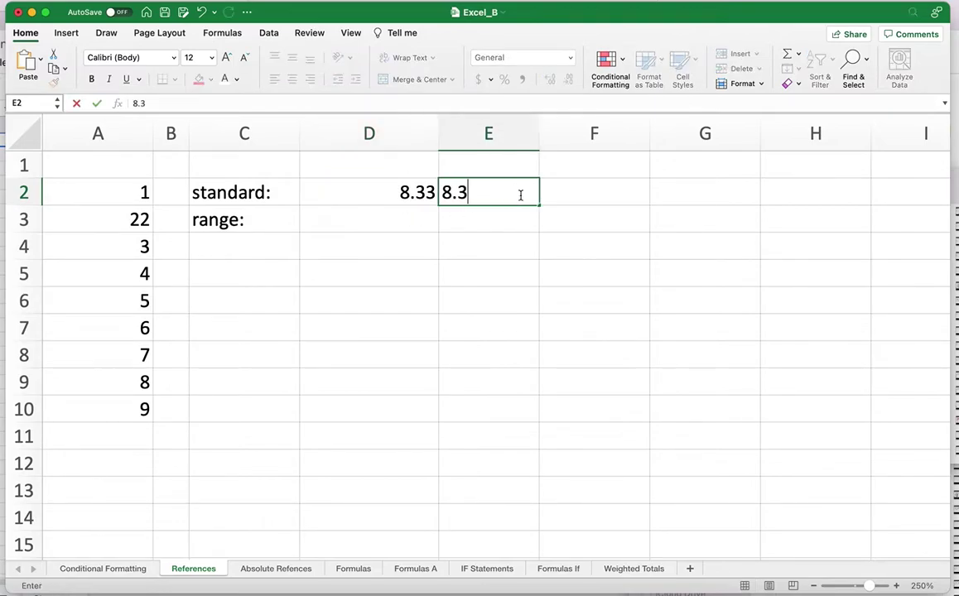
key(Return)
click(497, 285)
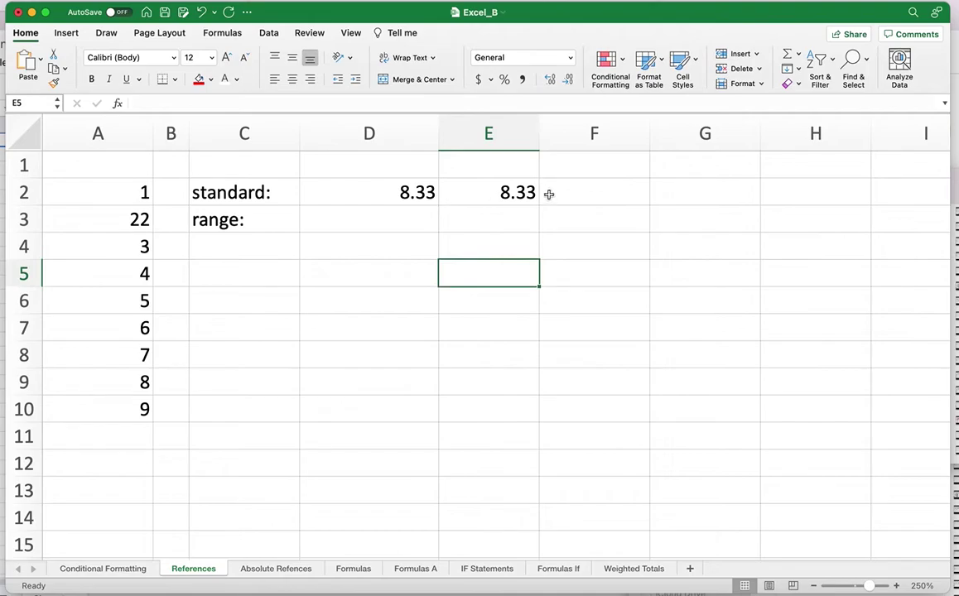
Increase the decimal places shown in E2 to six
click(512, 193)
click(405, 192)
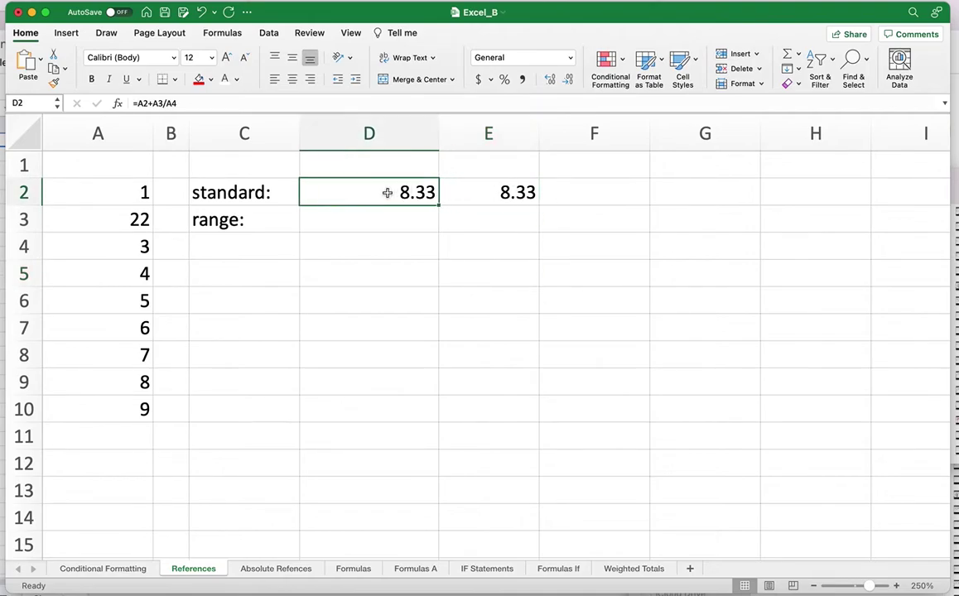
click(495, 192)
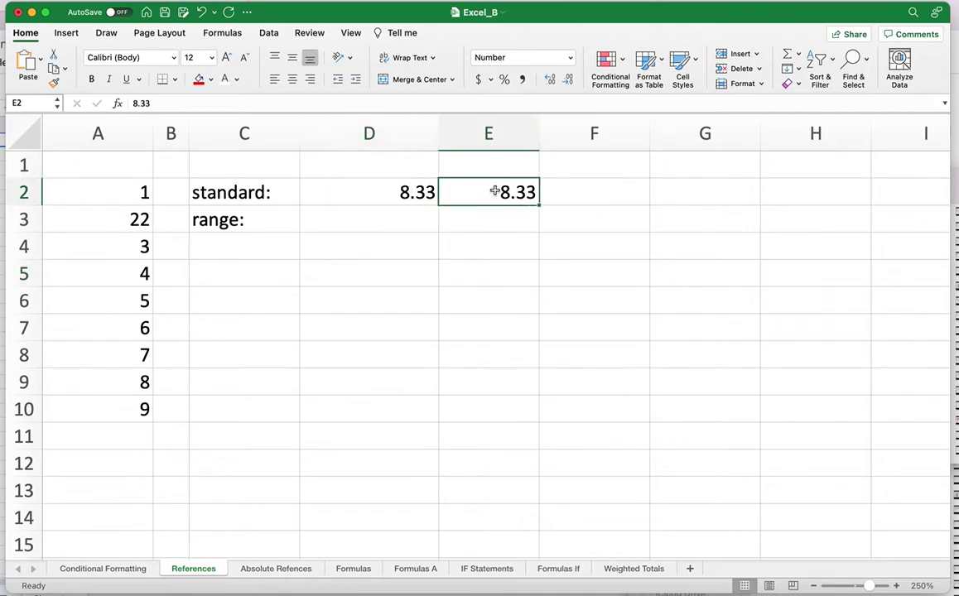
click(550, 80)
click(550, 80)
click(550, 80)
click(551, 80)
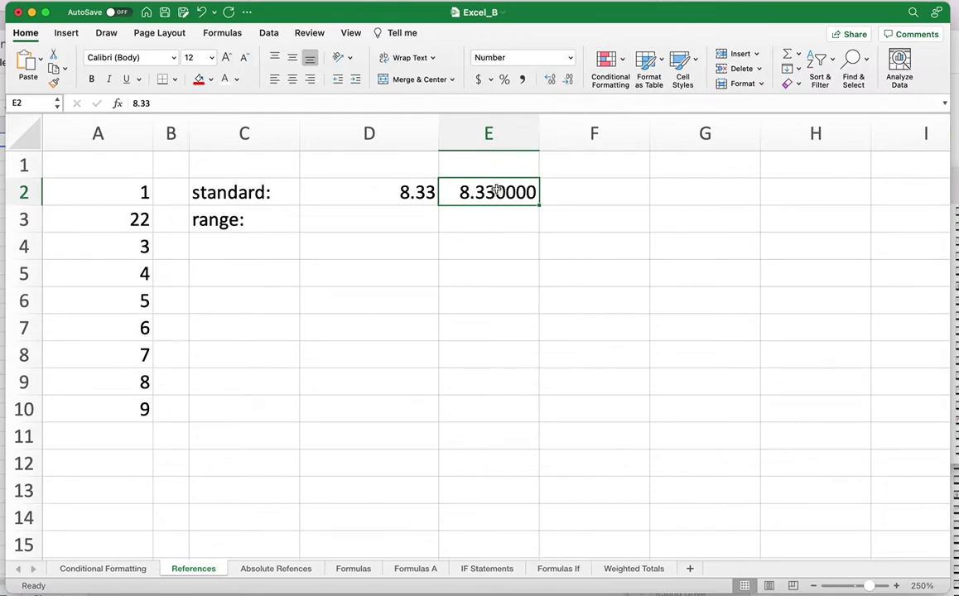
Increase the decimal places shown for the D2 formula result to 18
click(395, 197)
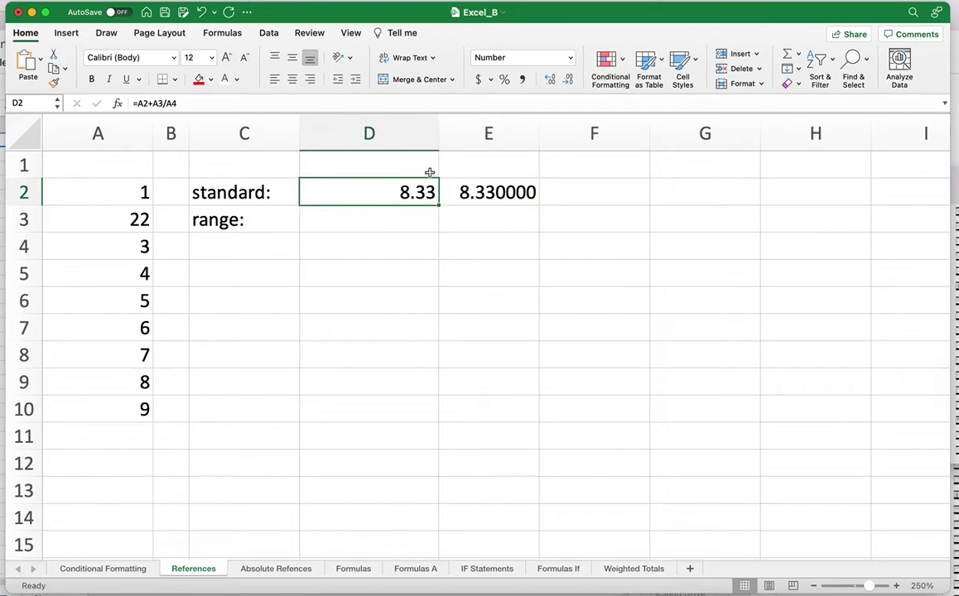
click(551, 79)
click(551, 79)
click(551, 79)
click(551, 79)
click(550, 80)
click(551, 80)
click(551, 79)
click(551, 79)
click(551, 80)
click(551, 79)
click(551, 79)
click(551, 79)
click(550, 79)
click(551, 80)
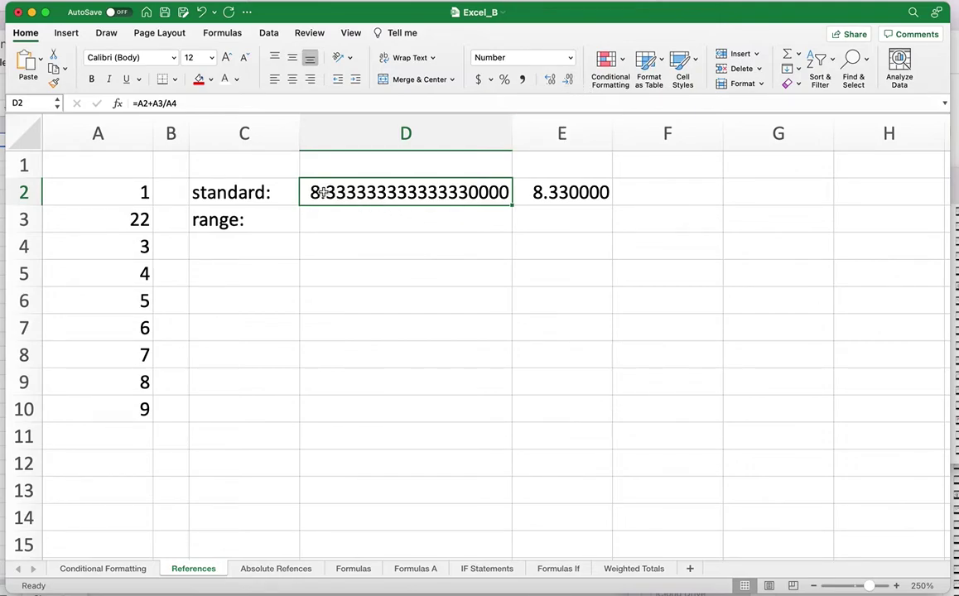
Clear the contents of E2 and D2 and narrow column D
click(580, 193)
key(Delete)
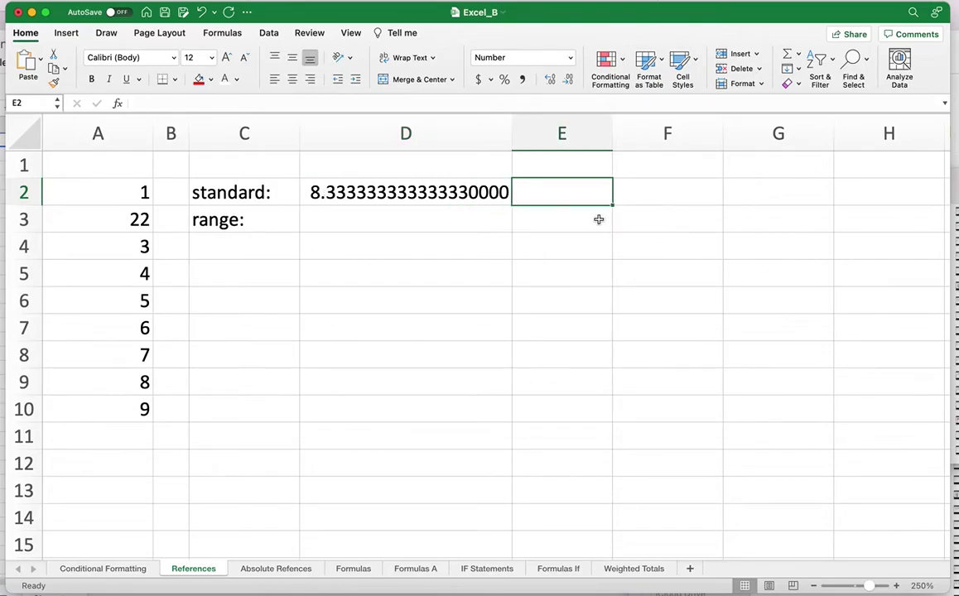
click(435, 192)
key(Delete)
click(548, 228)
drag(512, 138, 440, 138)
Enter the percentage 1.17% in cell F2
click(616, 199)
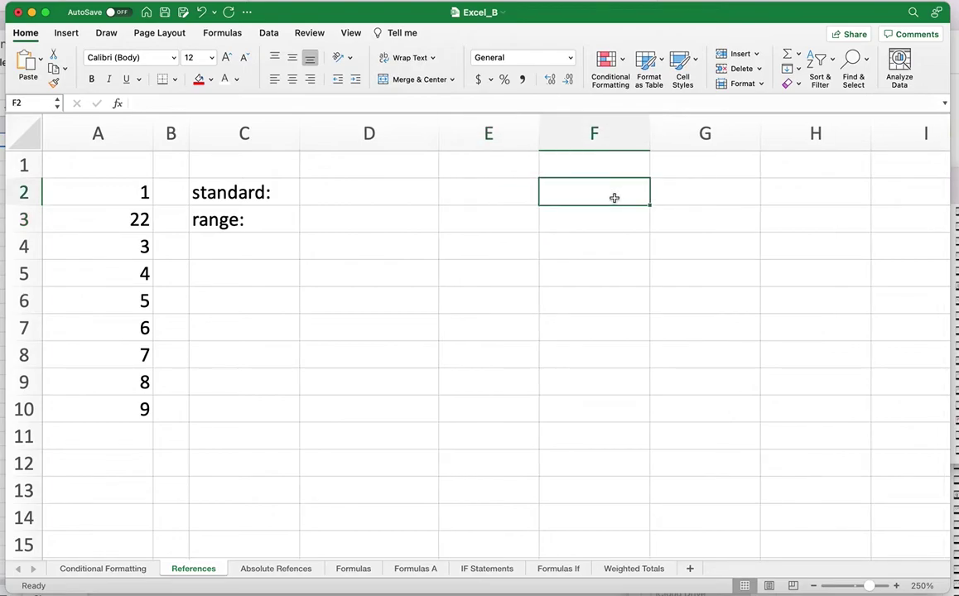
text(1.17)
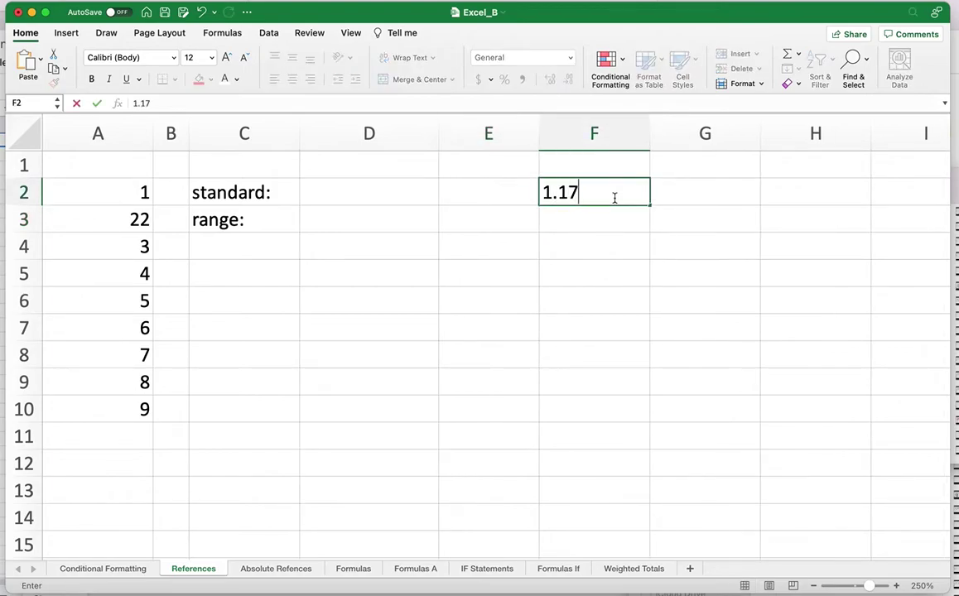
text(%)
key(Return)
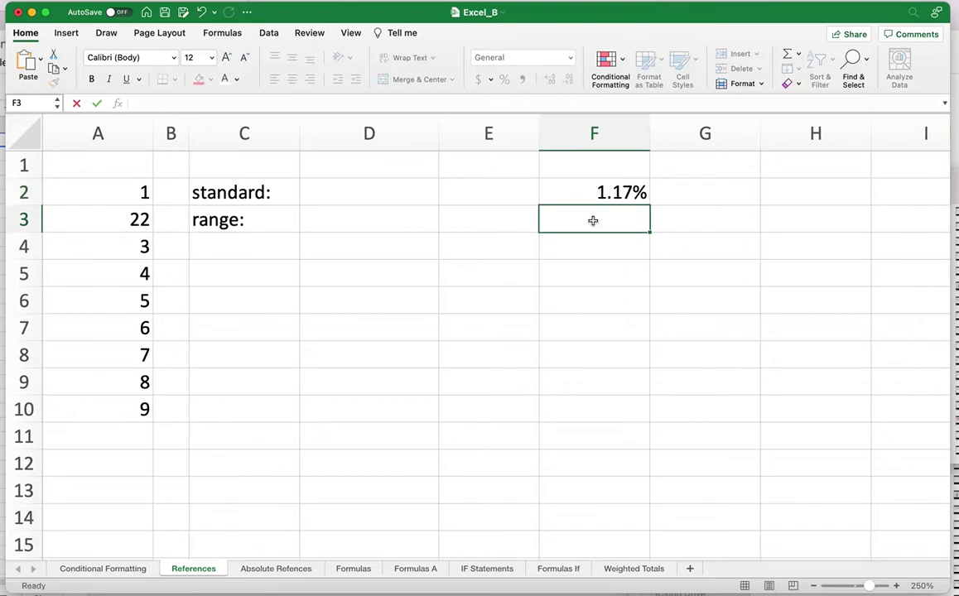
Enter the longer percentage 1.1678295173% in cell F3
text(1.167829)
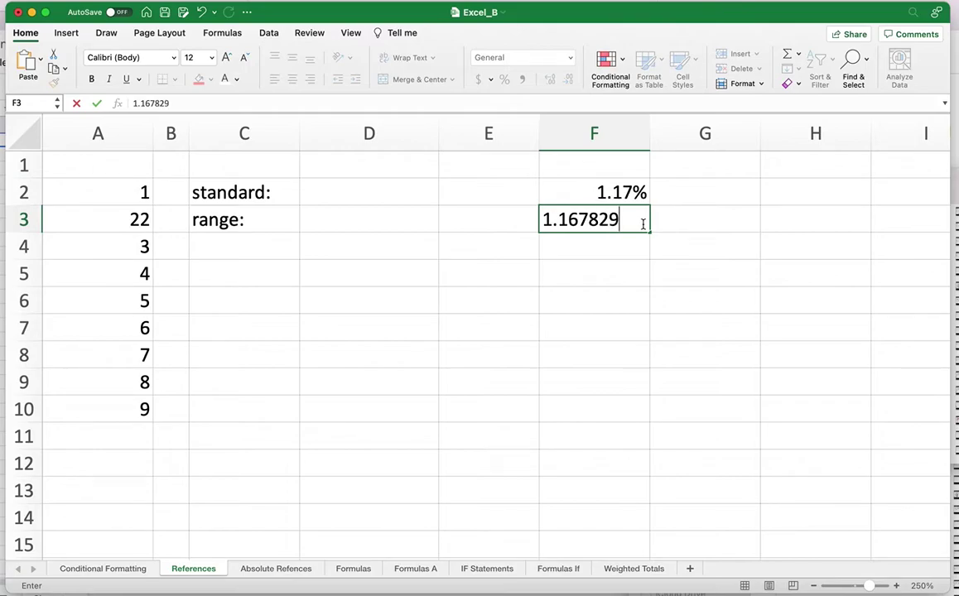
text(5172)
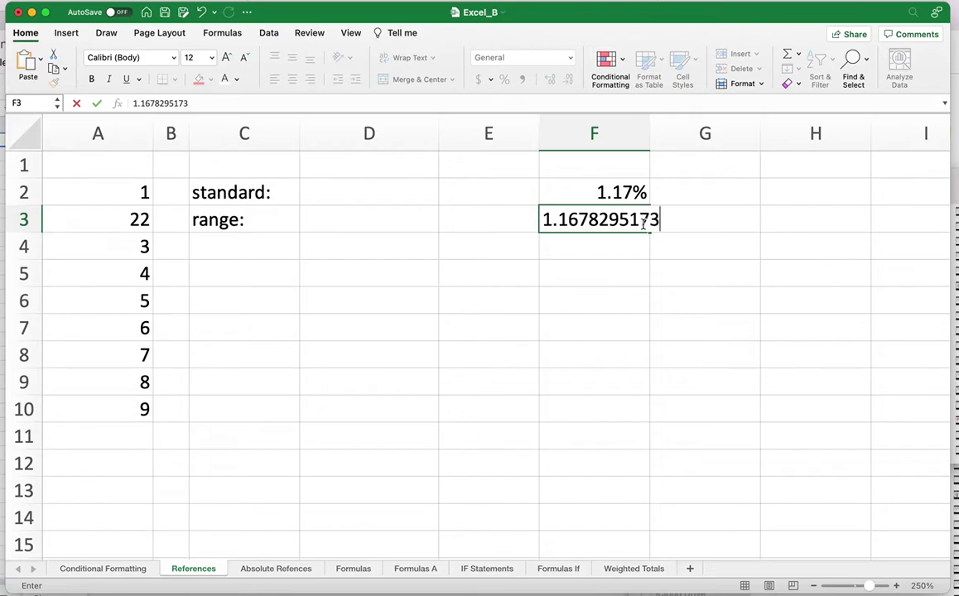
text(%)
scroll(653, 248, right, 1)
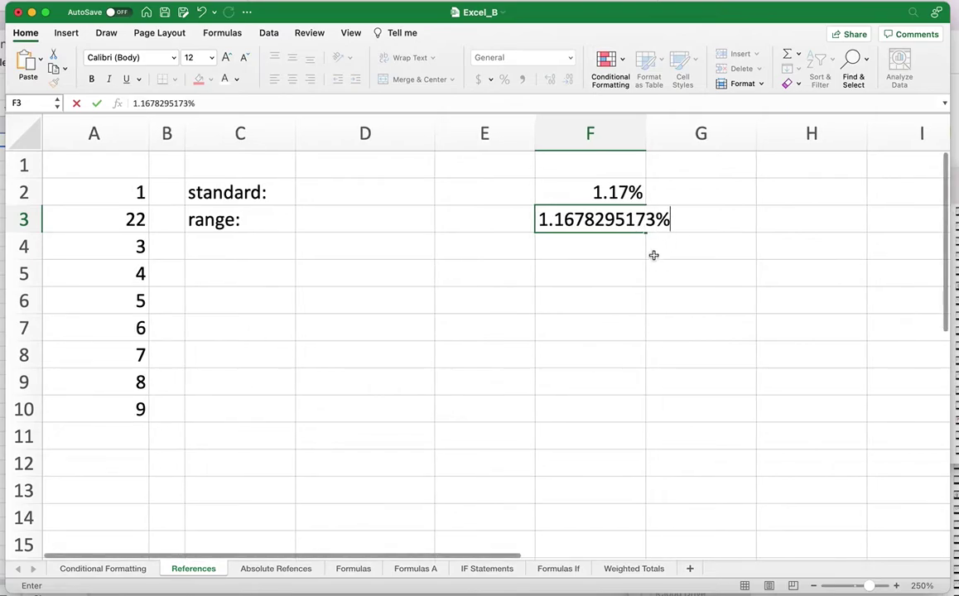
click(603, 267)
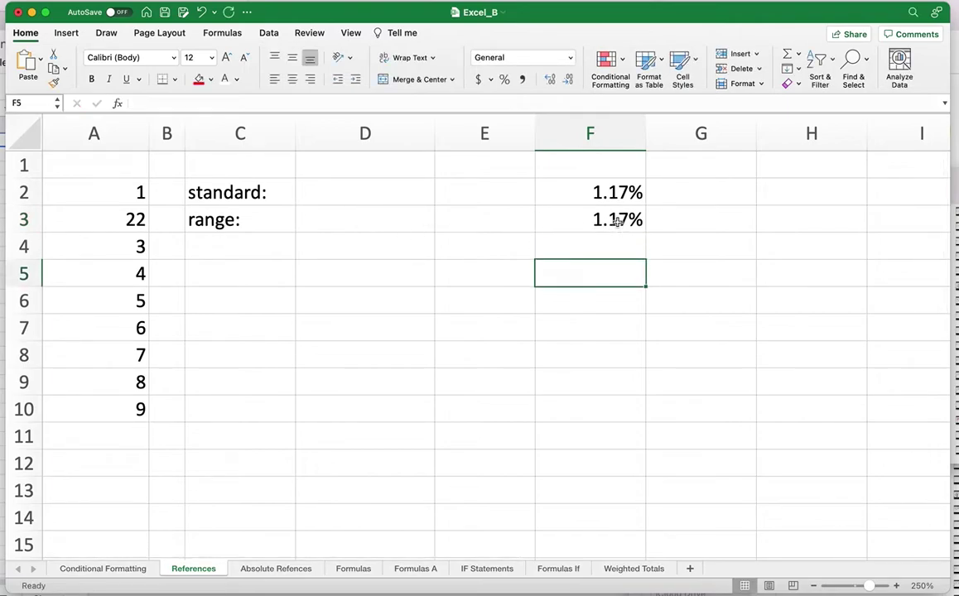
Examine the full stored percentages in F3 and F2 by opening each cell's contents
double_click(618, 220)
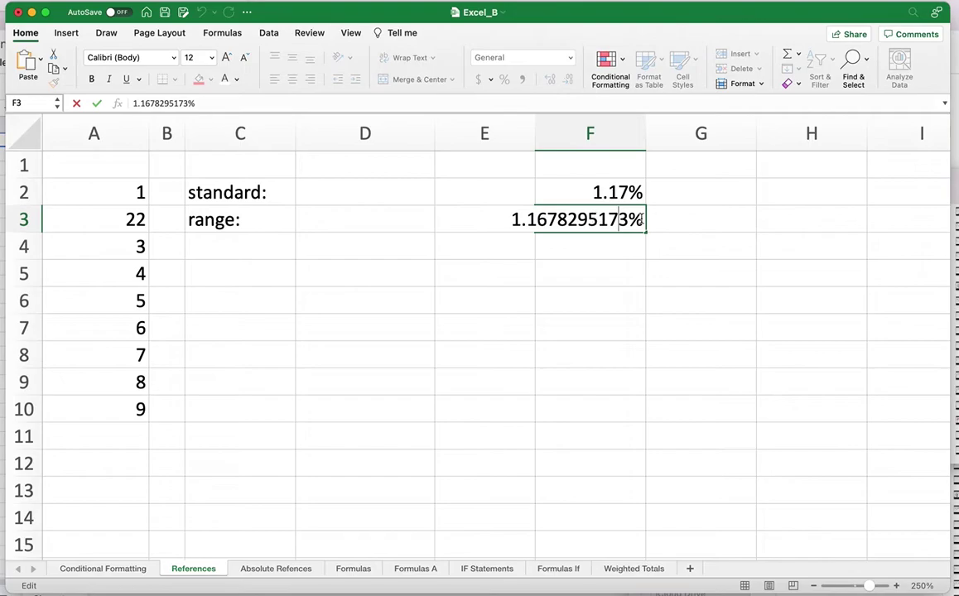
key(Return)
click(634, 193)
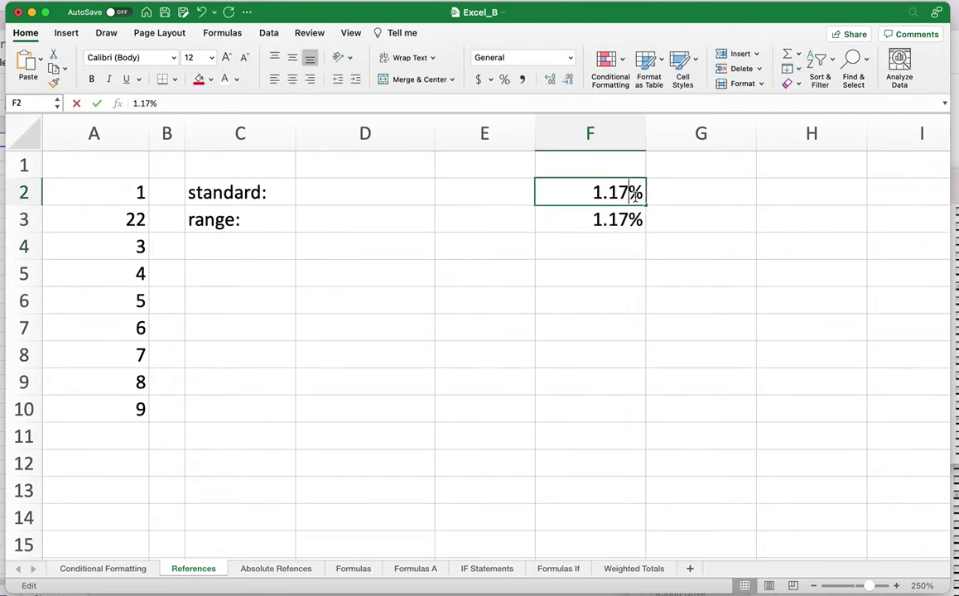
click(653, 178)
Adjust the number format of F2 to display the percentage with nine decimal places
click(622, 189)
click(567, 79)
click(567, 78)
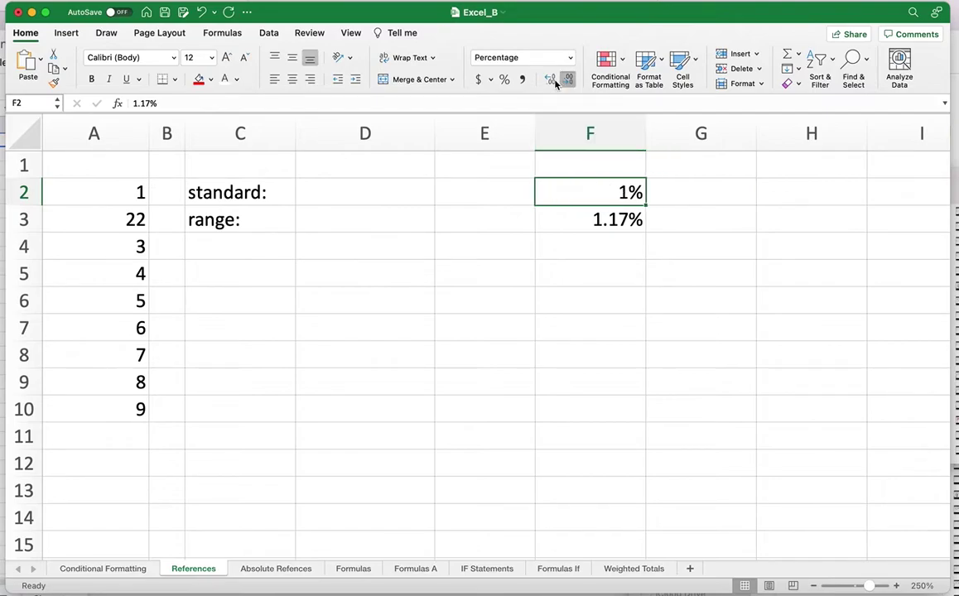
double_click(554, 80)
triple_click(553, 80)
triple_click(554, 80)
click(553, 80)
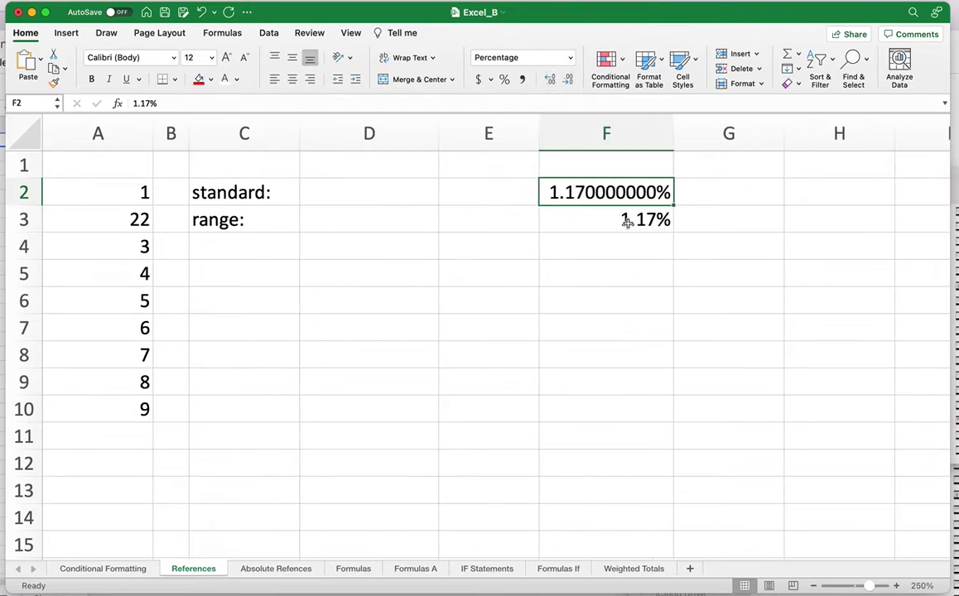
Adjust the number format of F3 to display the percentage with nine decimal places
click(627, 221)
click(550, 81)
triple_click(551, 82)
triple_click(551, 81)
click(552, 80)
click(569, 80)
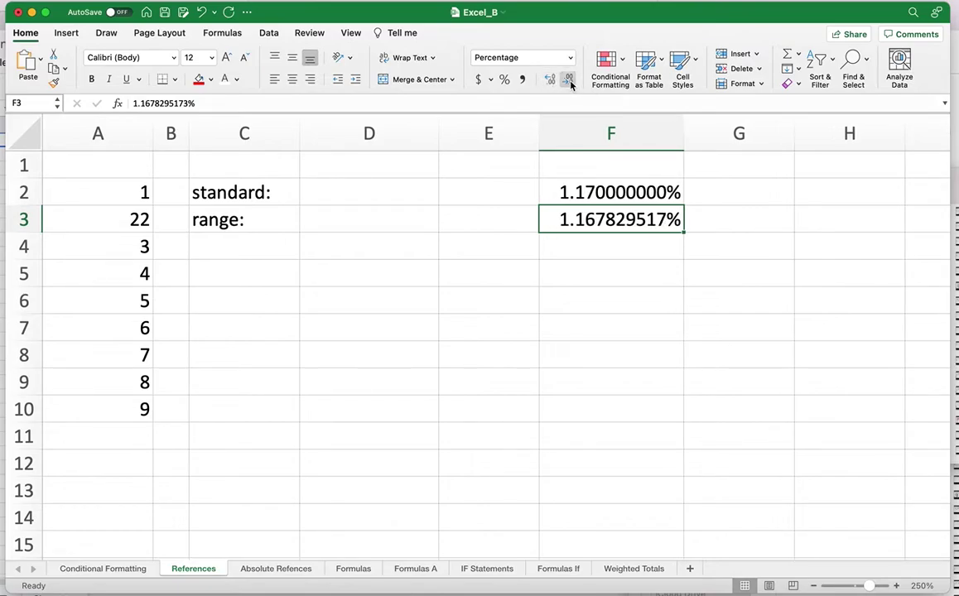
Clear the percentages from cells F2 and F3
click(600, 192)
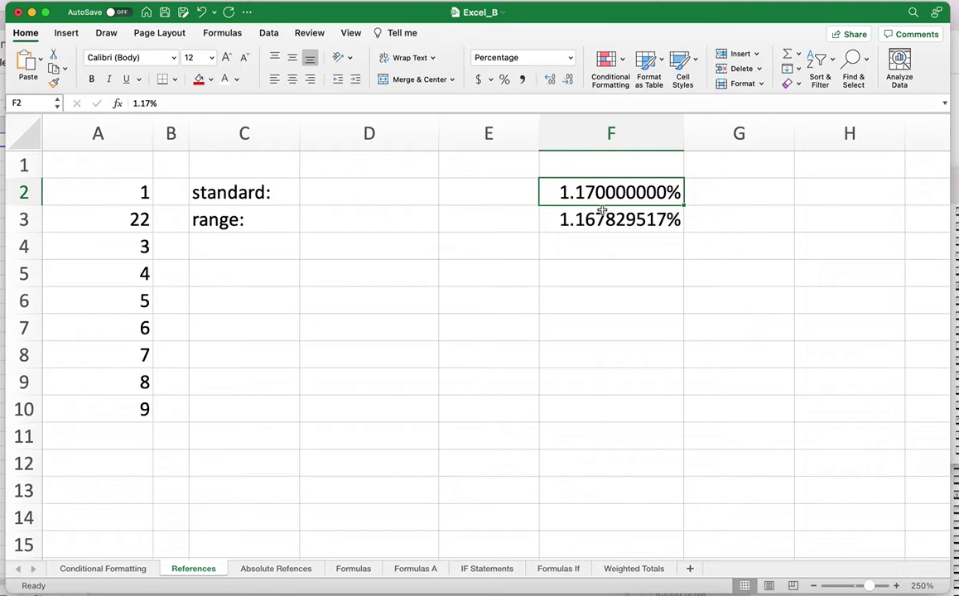
key(Delete)
click(608, 220)
key(Delete)
click(561, 242)
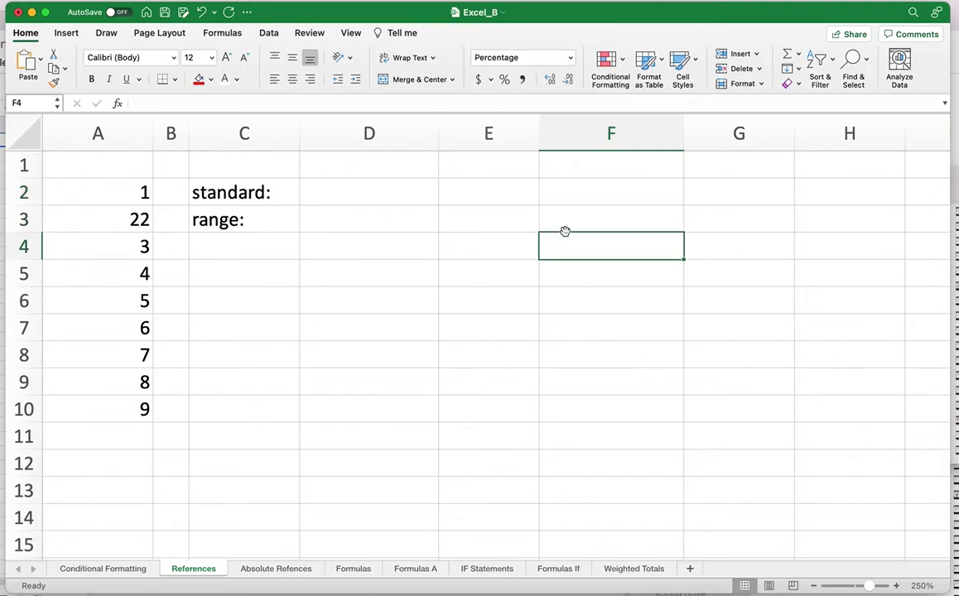
Enter the formula =A4*A7+A5/(A3*A2) in cell D2 beside the standard label
click(338, 195)
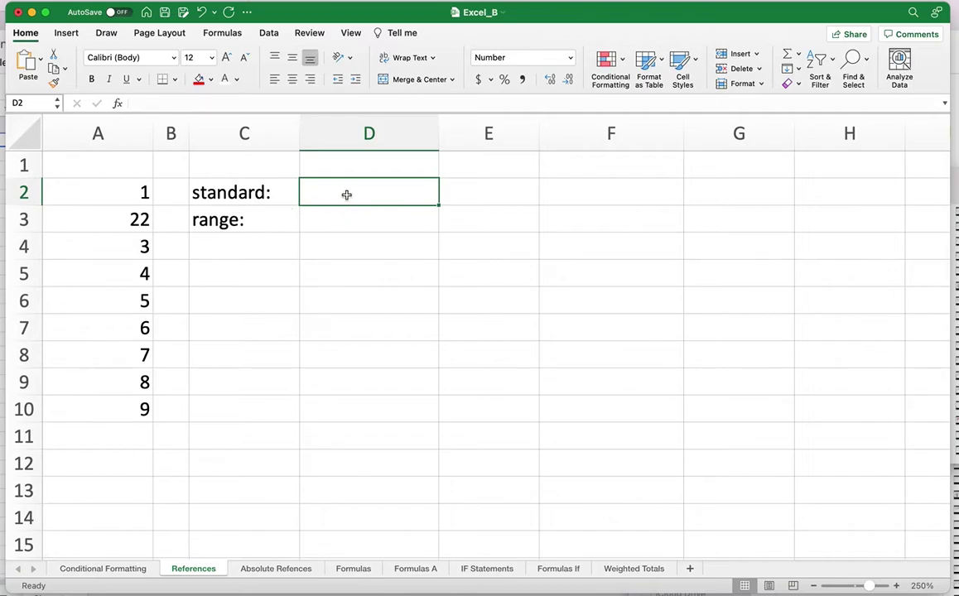
text(=)
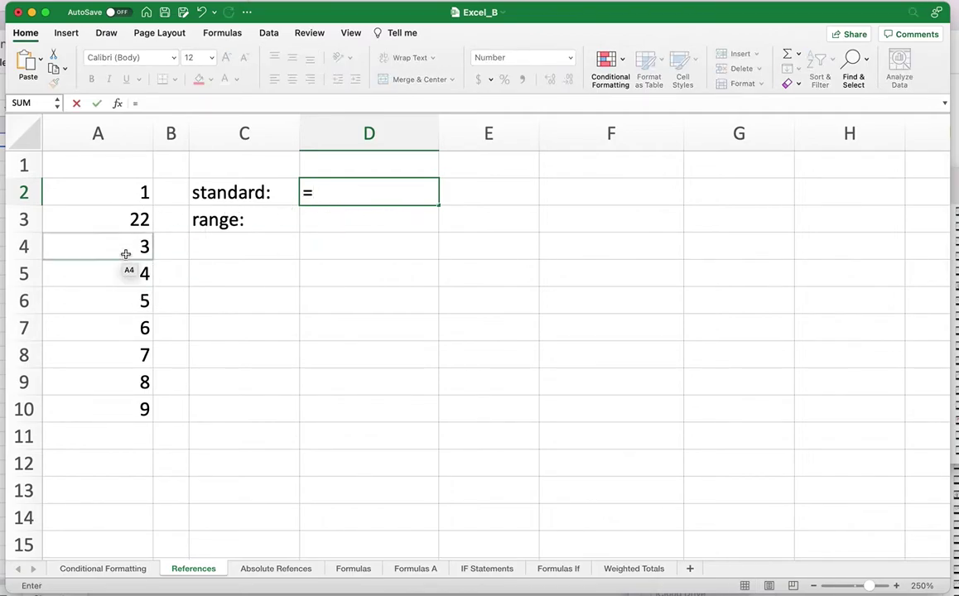
click(131, 253)
text(*)
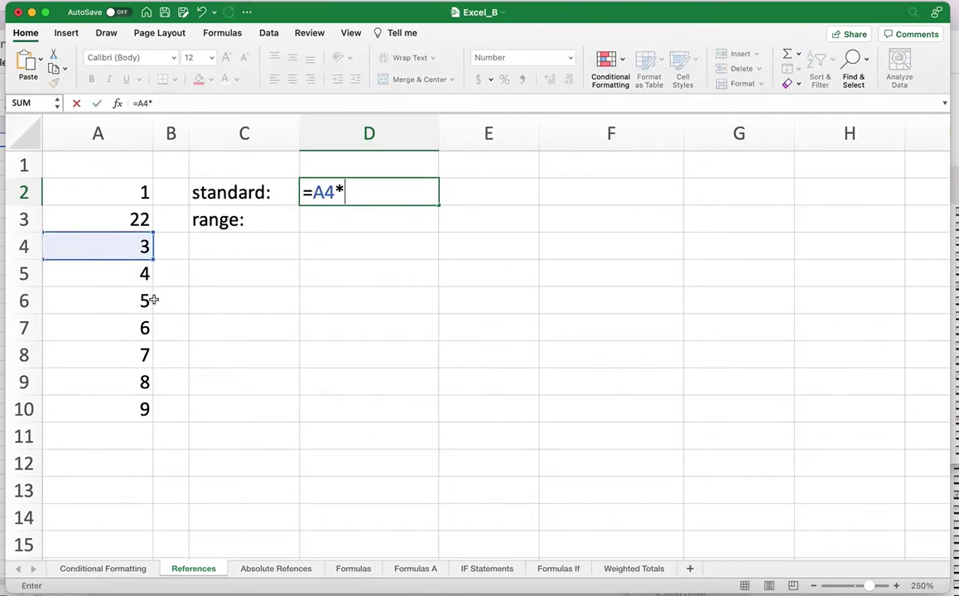
click(135, 327)
text(B)
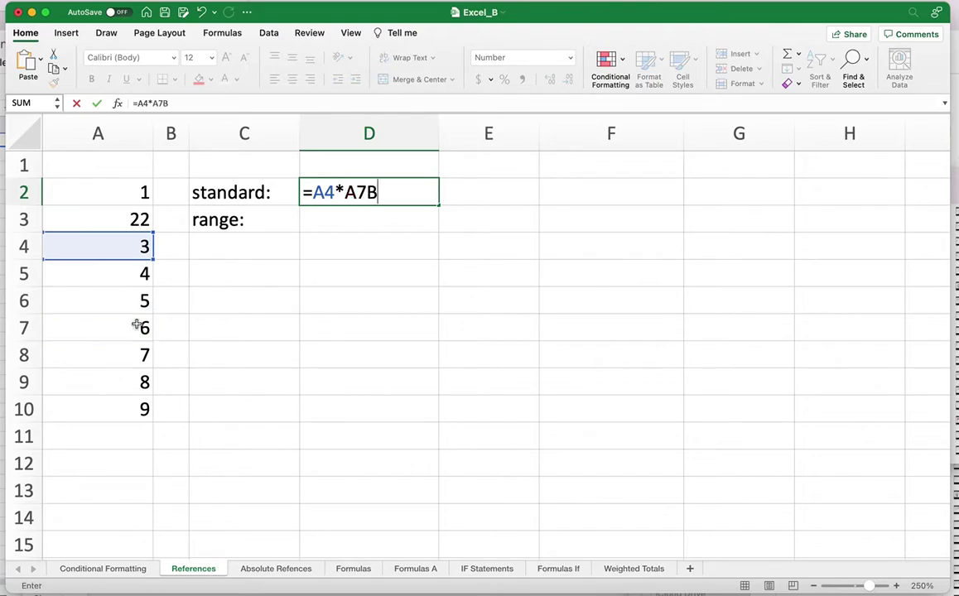
key(BackSpace)
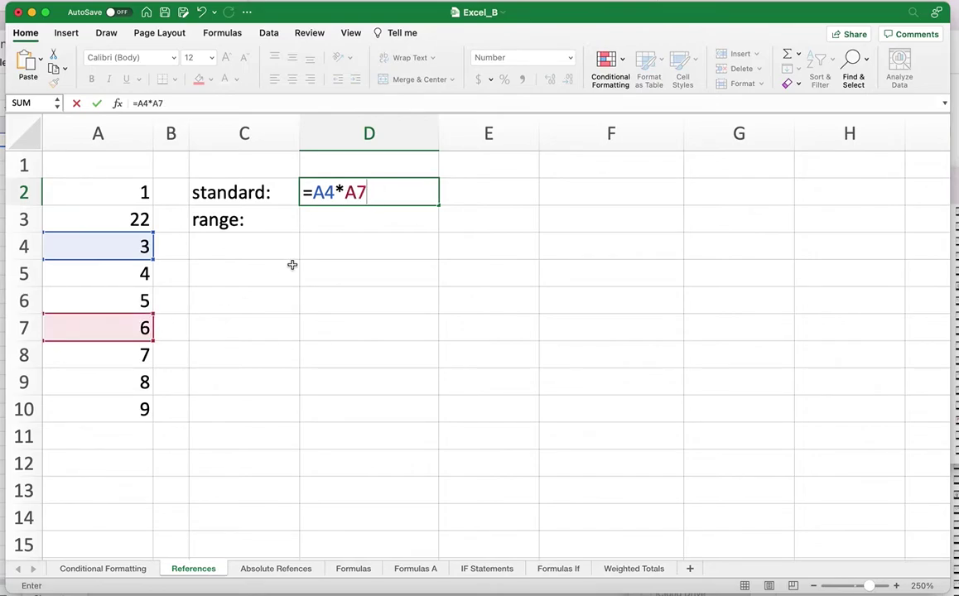
text(+)
click(137, 281)
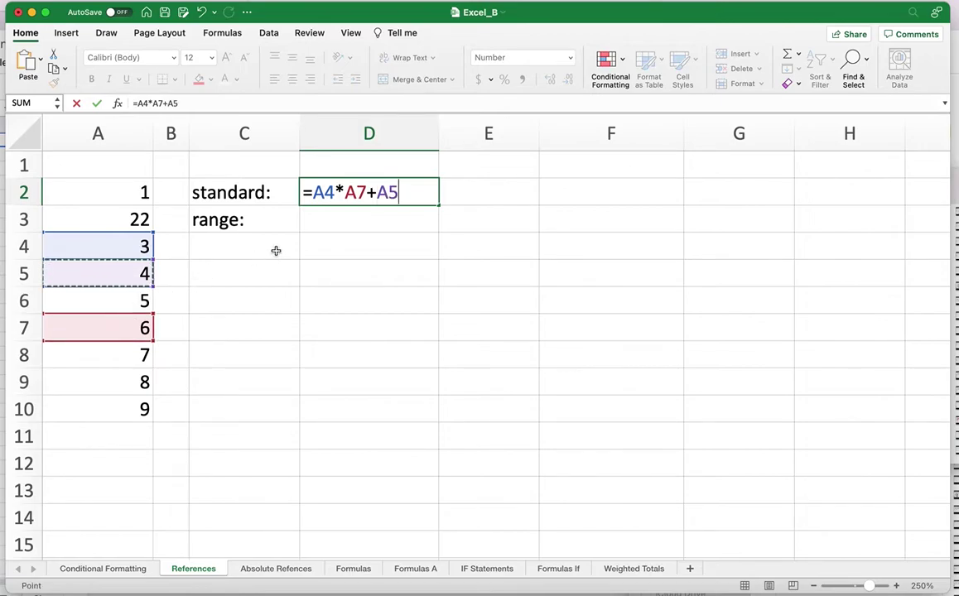
text(/()
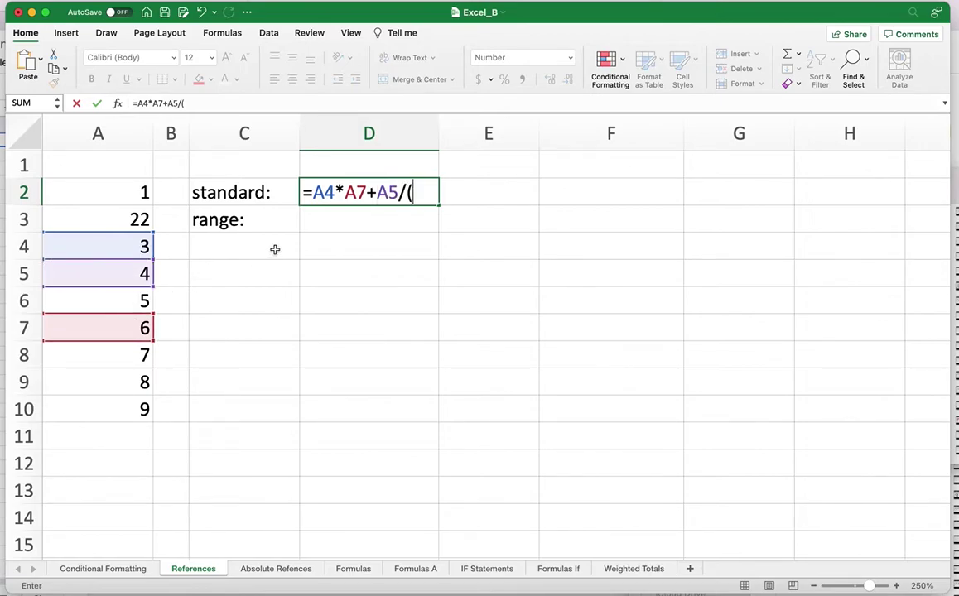
click(139, 219)
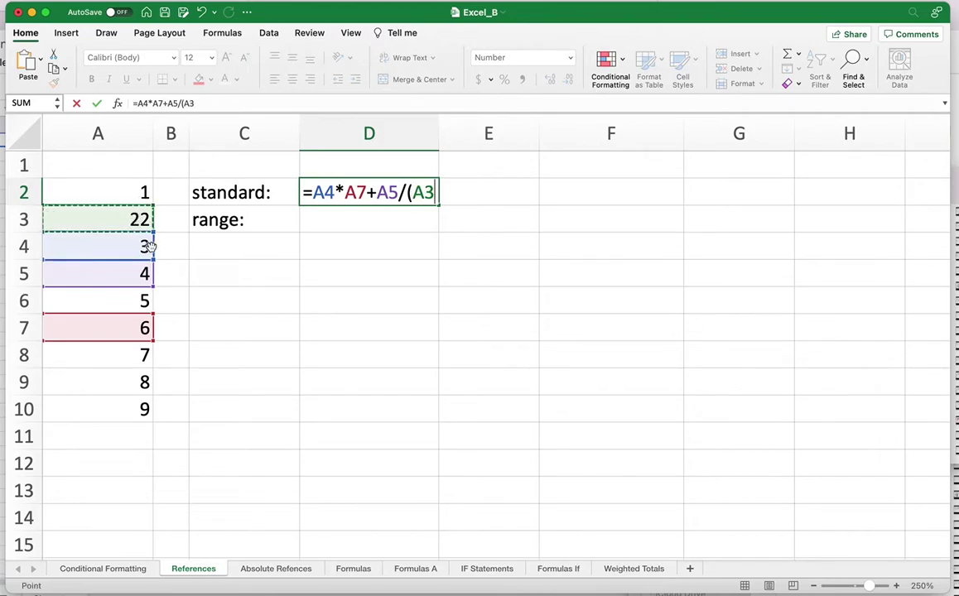
text(*)
click(129, 195)
text())
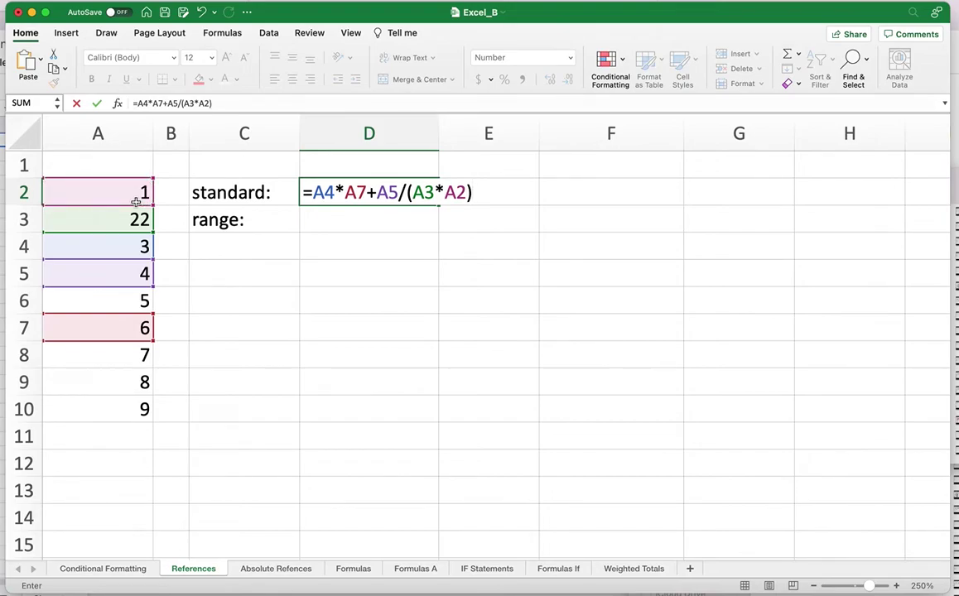
key(Return)
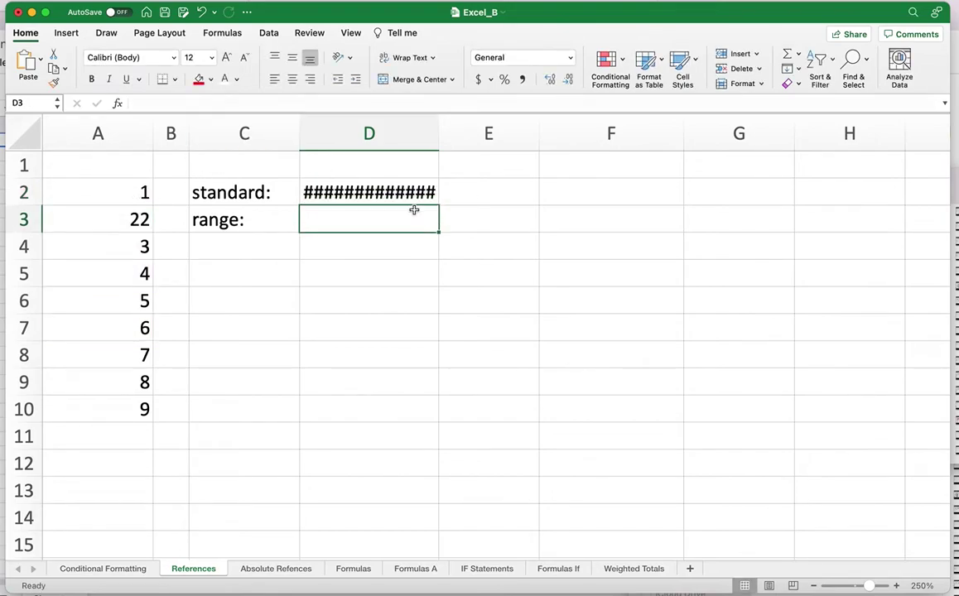
Auto-fit the width of column D to the formula result in D2
click(411, 195)
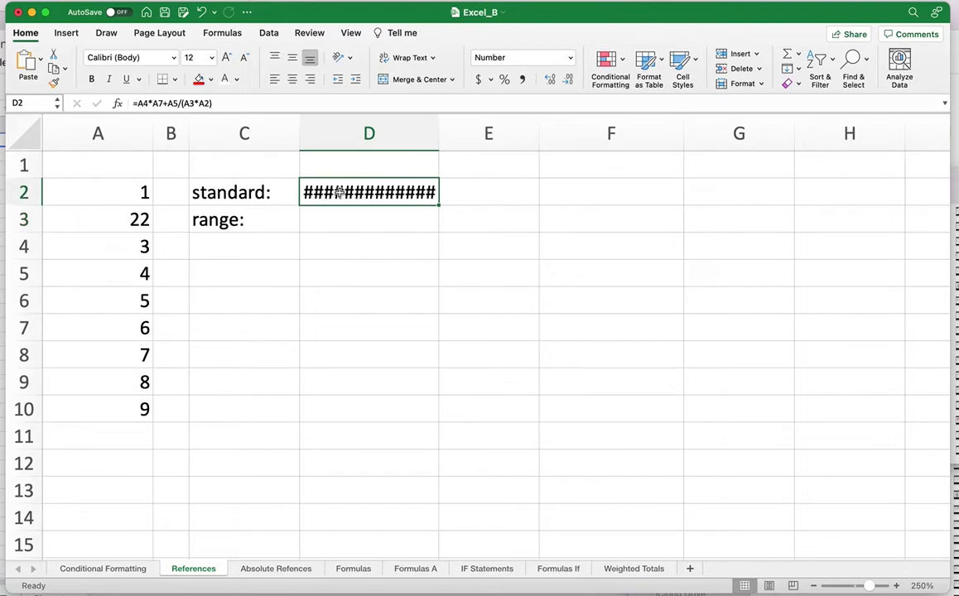
double_click(438, 135)
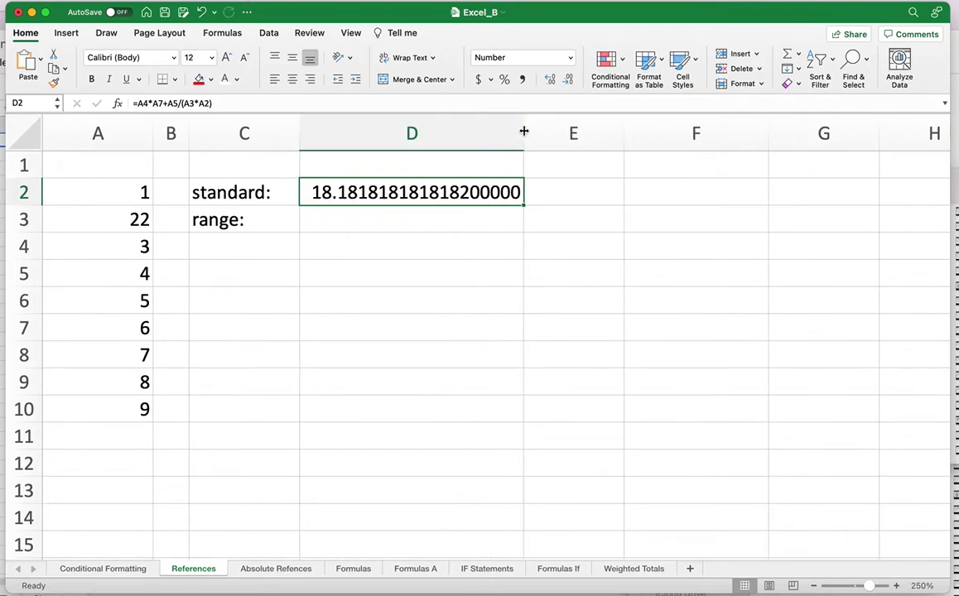
click(527, 130)
Enter the range reference =A2:A10 in cell D3 beside the range label
double_click(336, 223)
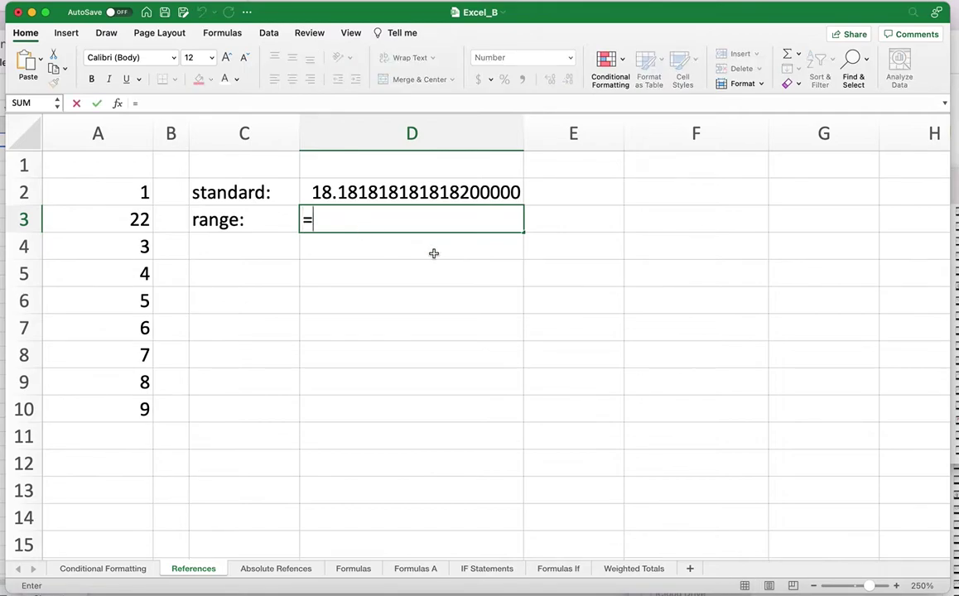
drag(137, 200, 142, 410)
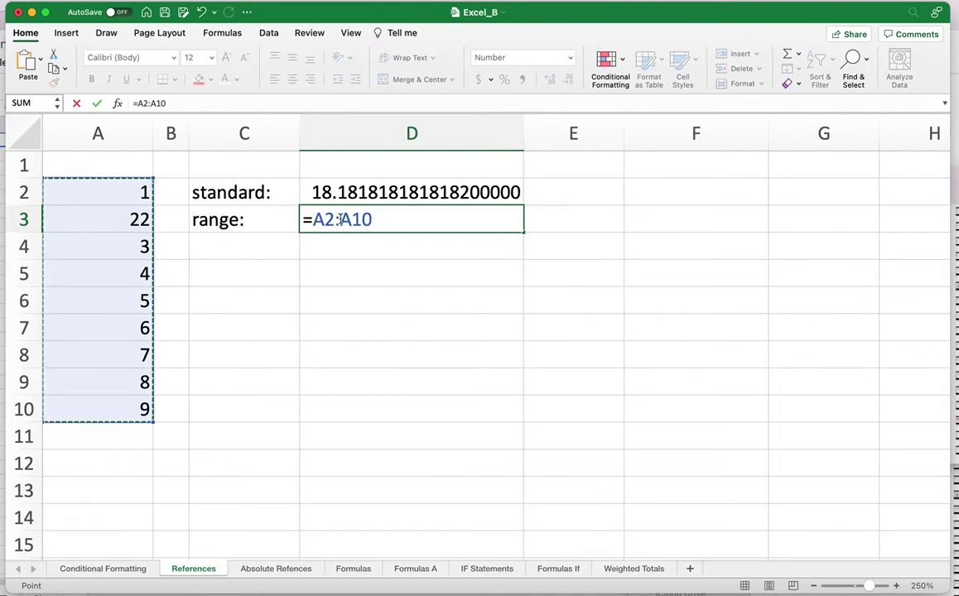
key(Return)
Examine the range formula in D3 and compare its output in D3:D11 with the source cells A2:A10
click(583, 236)
click(487, 219)
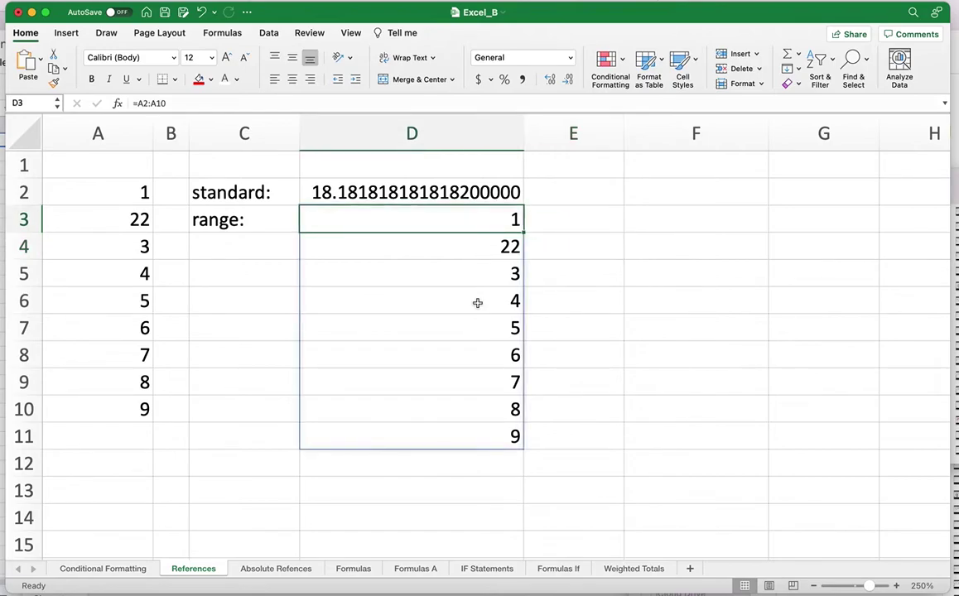
click(486, 439)
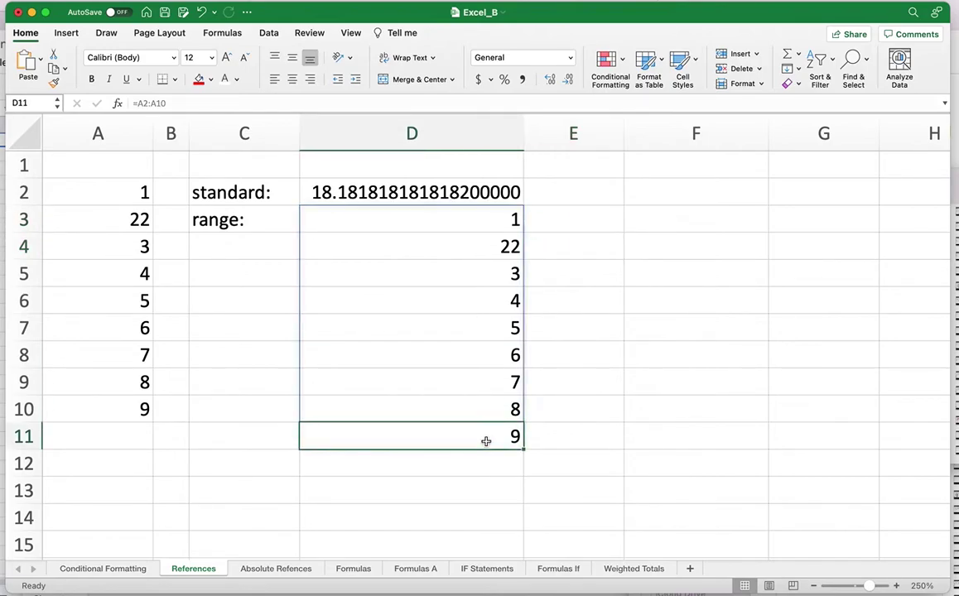
double_click(442, 217)
key(Return)
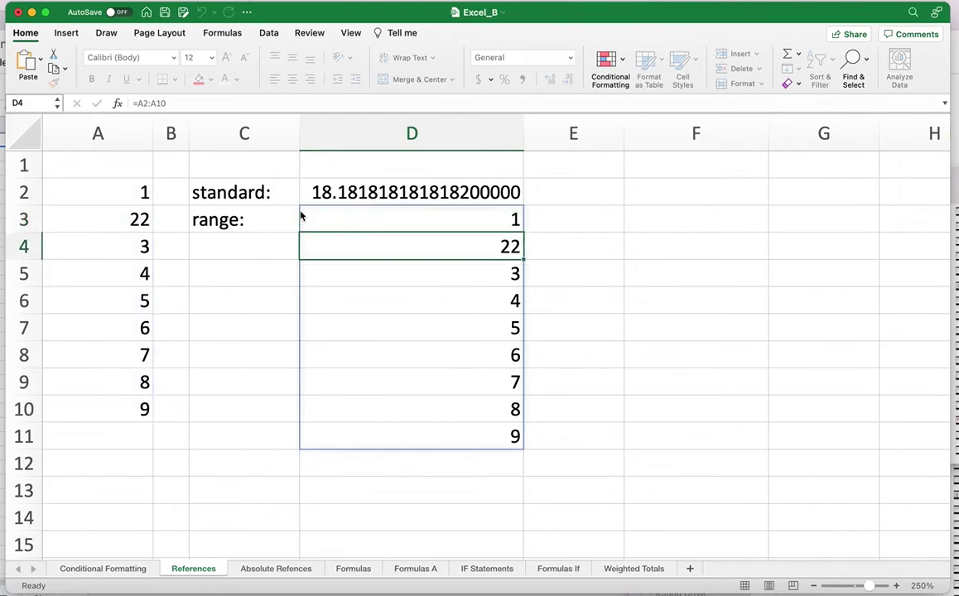
drag(109, 189, 124, 406)
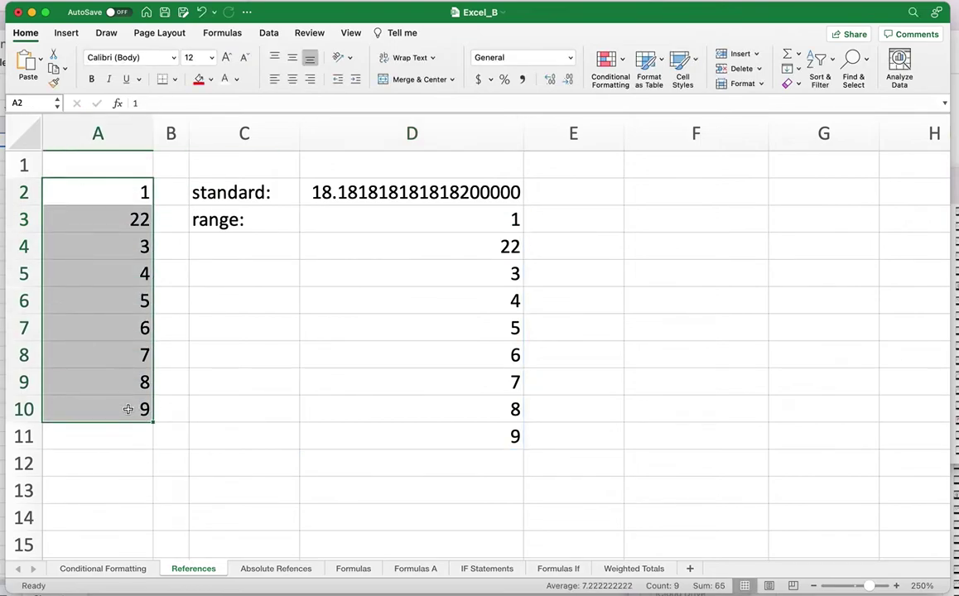
drag(423, 217, 468, 433)
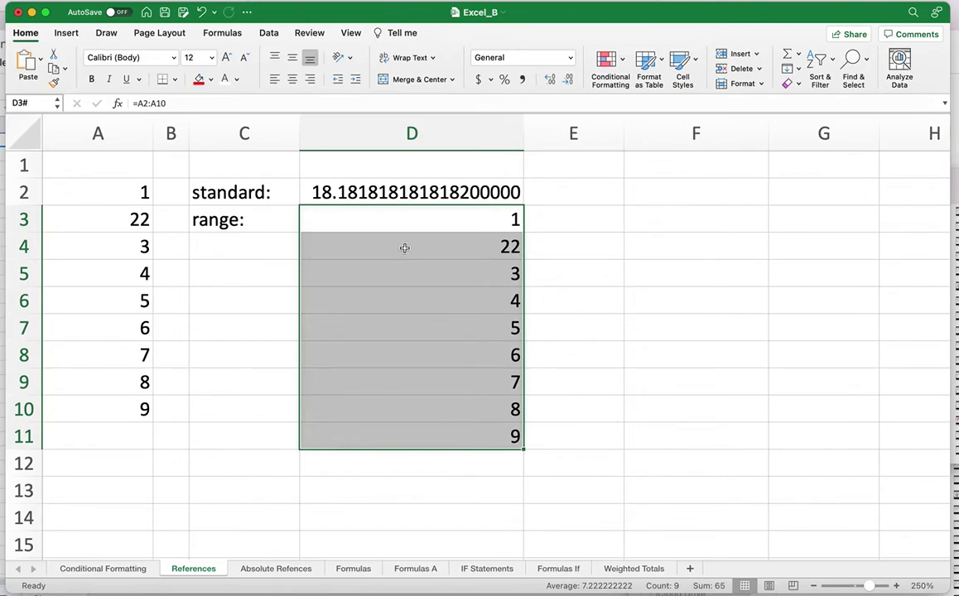
key(Return)
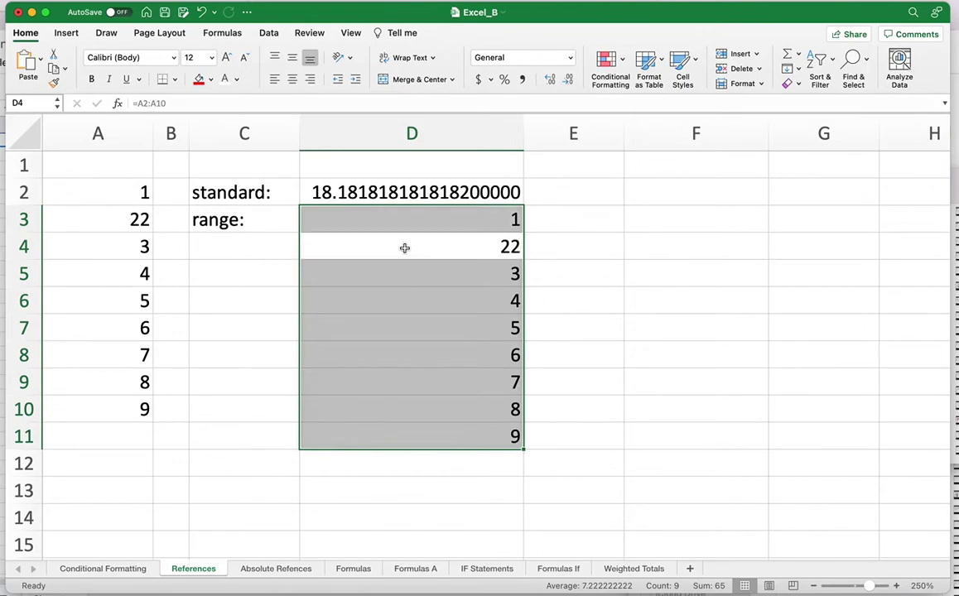
Enter the formula =SUM(A2:A10) in cell E3
click(627, 220)
click(580, 221)
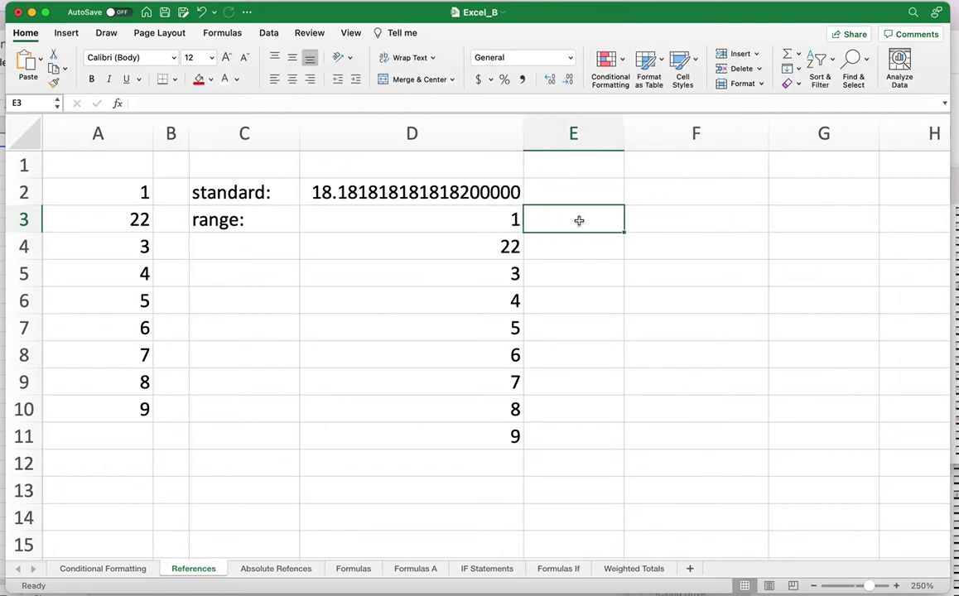
text(=SUM()
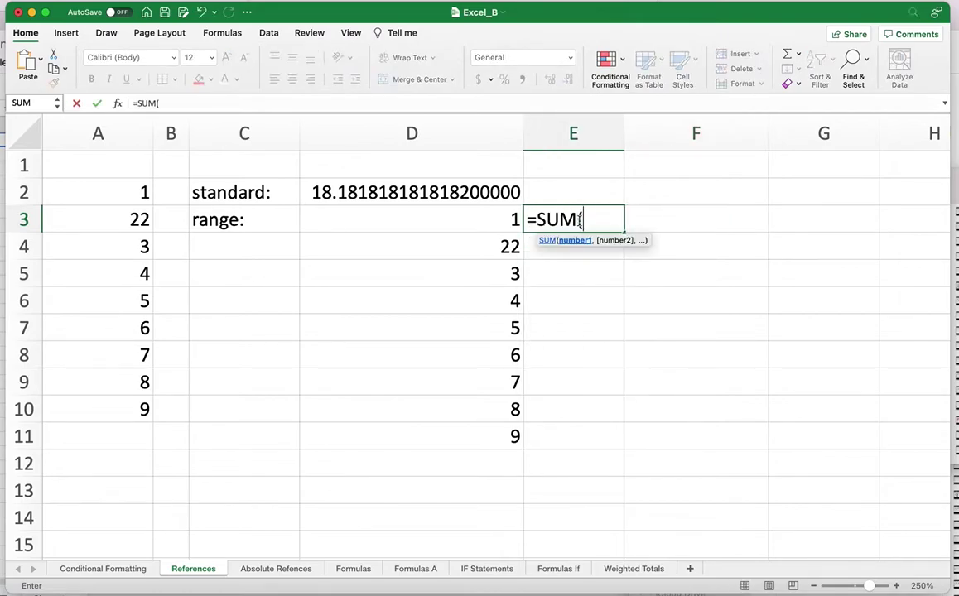
drag(146, 193, 130, 405)
text())
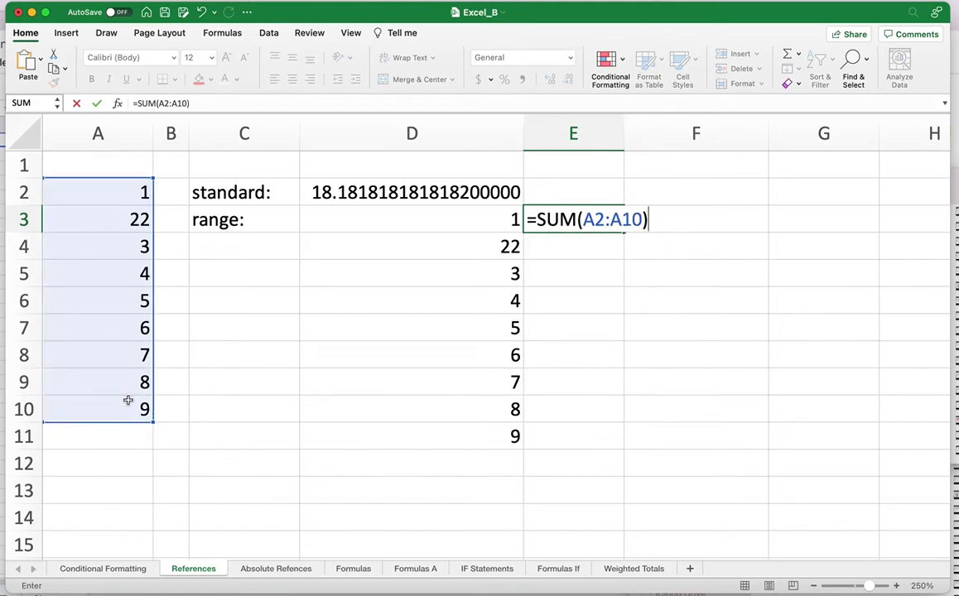
key(Return)
Examine the SUM formula in E3 and highlight its A2:A10 range argument, keeping the formula as entered
double_click(598, 220)
drag(537, 220, 646, 220)
click(533, 257)
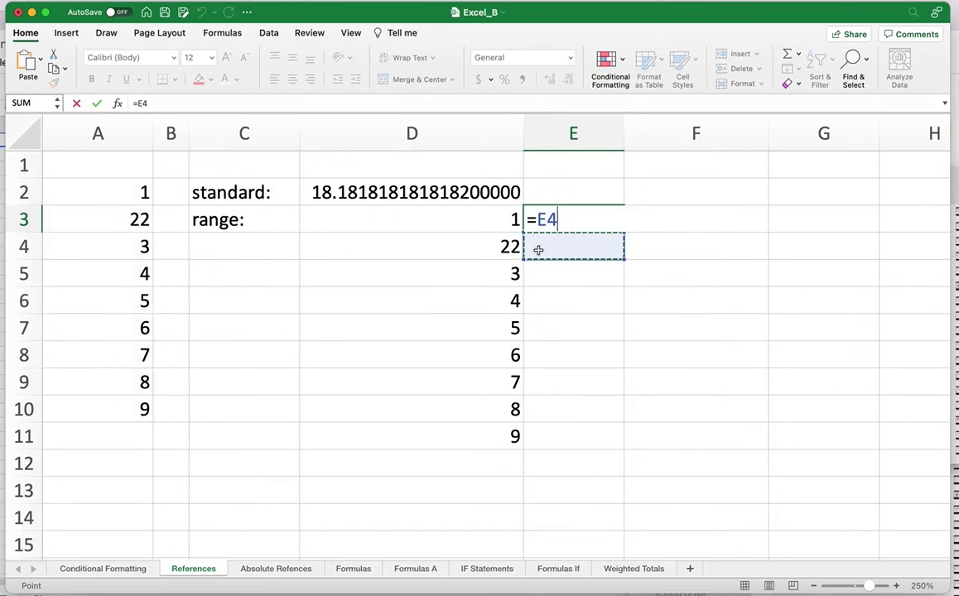
scroll(538, 250, right, 1)
key(super+z)
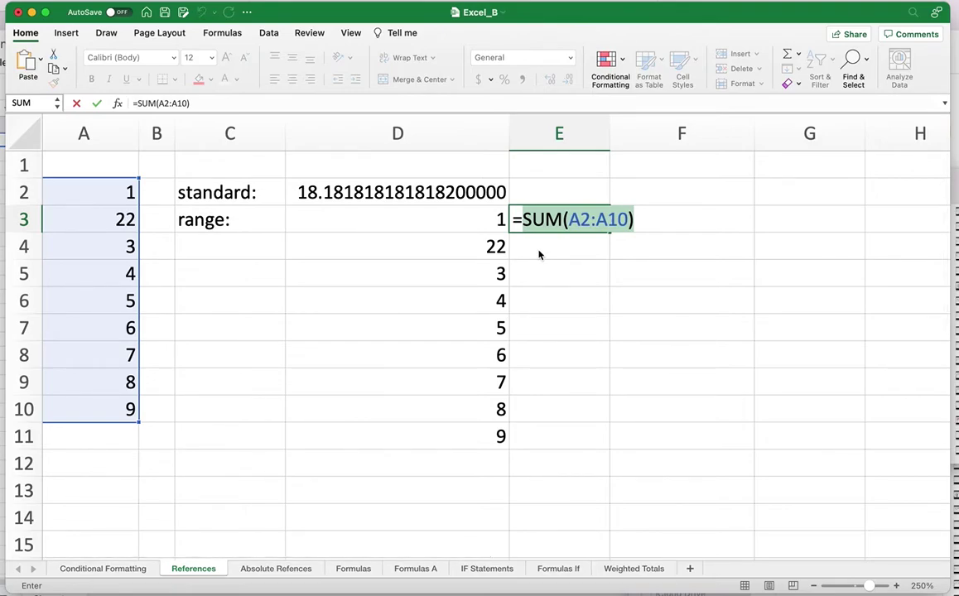
key(Return)
double_click(565, 250)
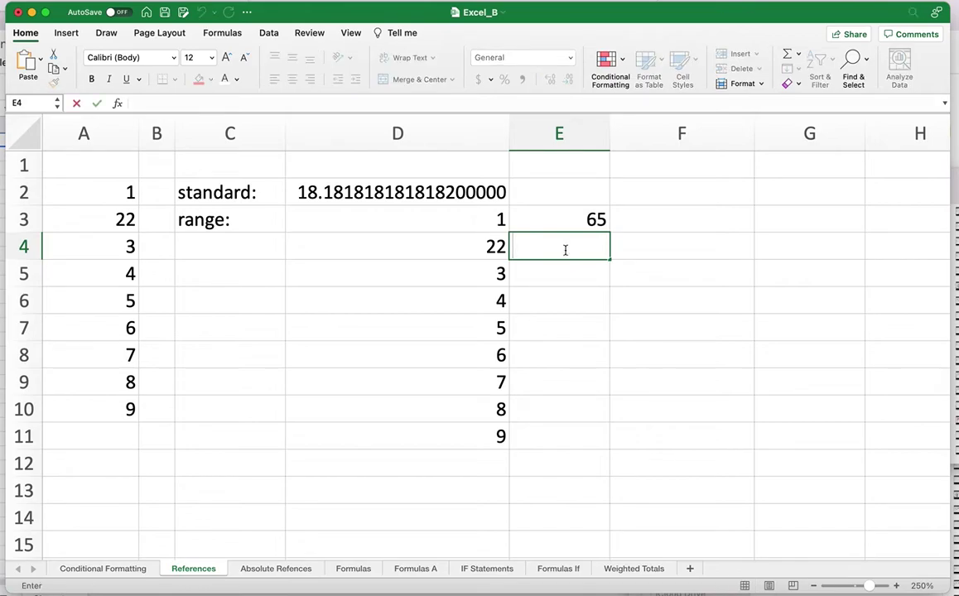
click(574, 217)
double_click(574, 217)
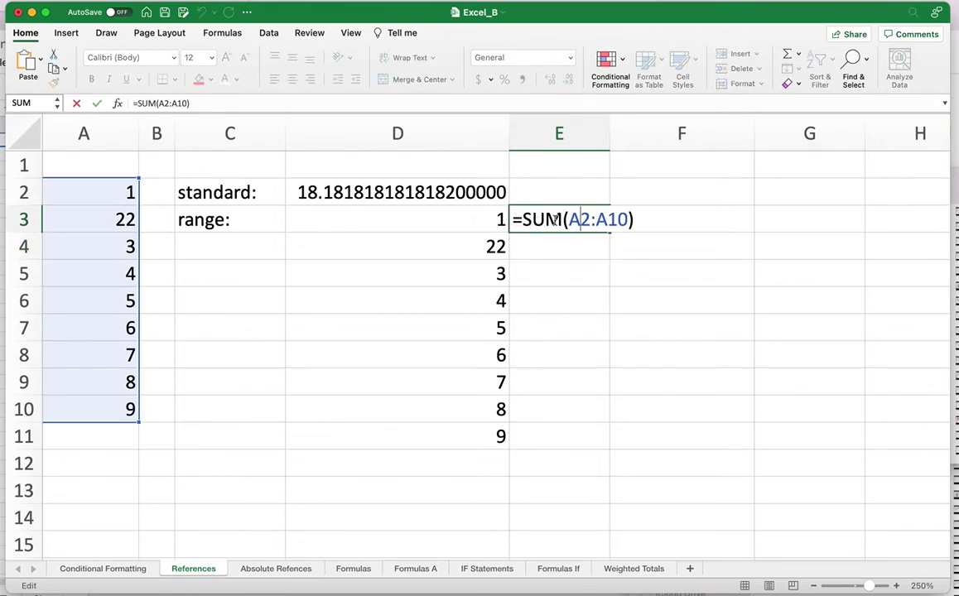
drag(570, 220, 628, 220)
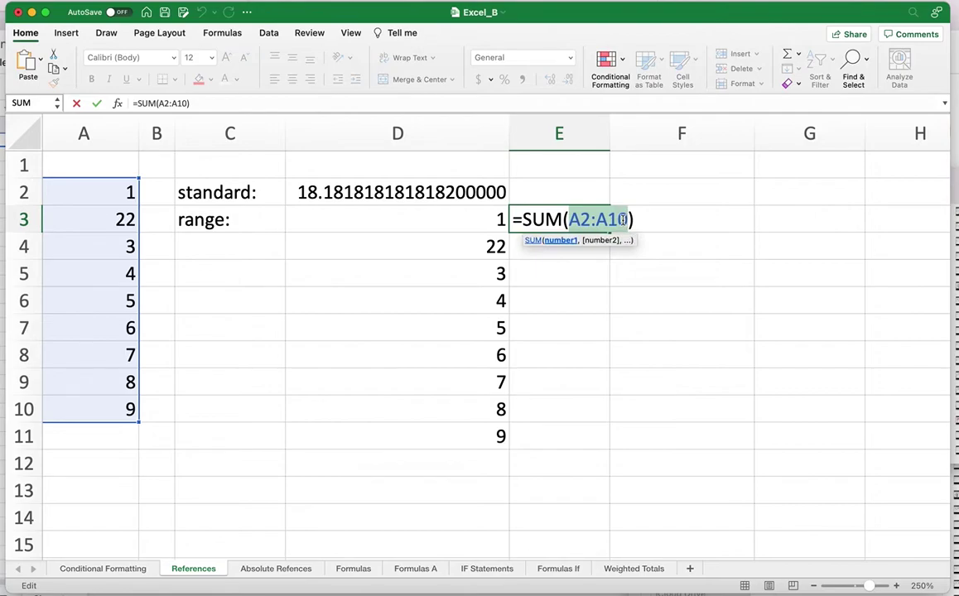
key(Return)
Enter the formula =A2+A3+A4+A5+A6+A7+A8+A9+A10 in cell E4 below the SUM formula
double_click(556, 249)
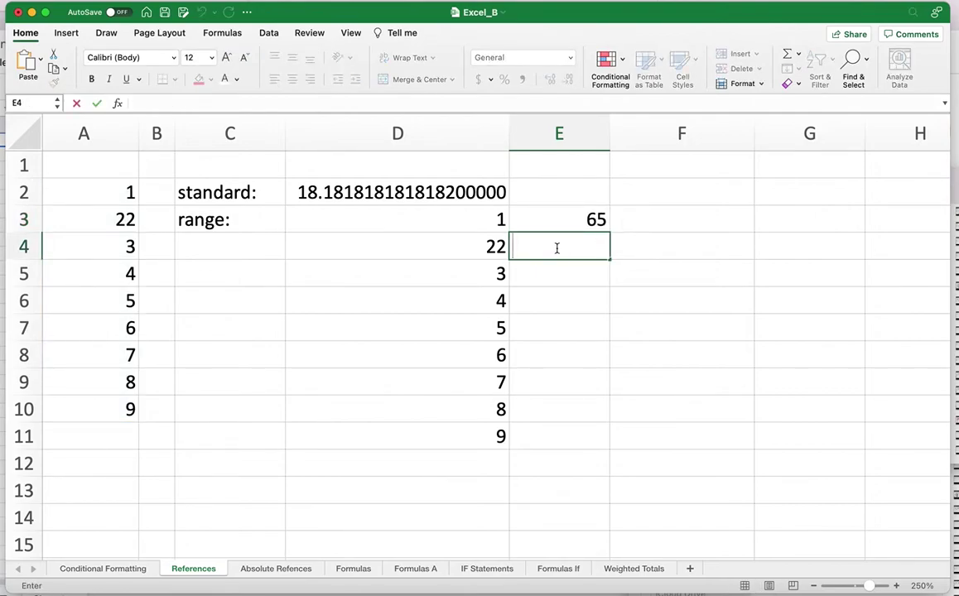
text(=)
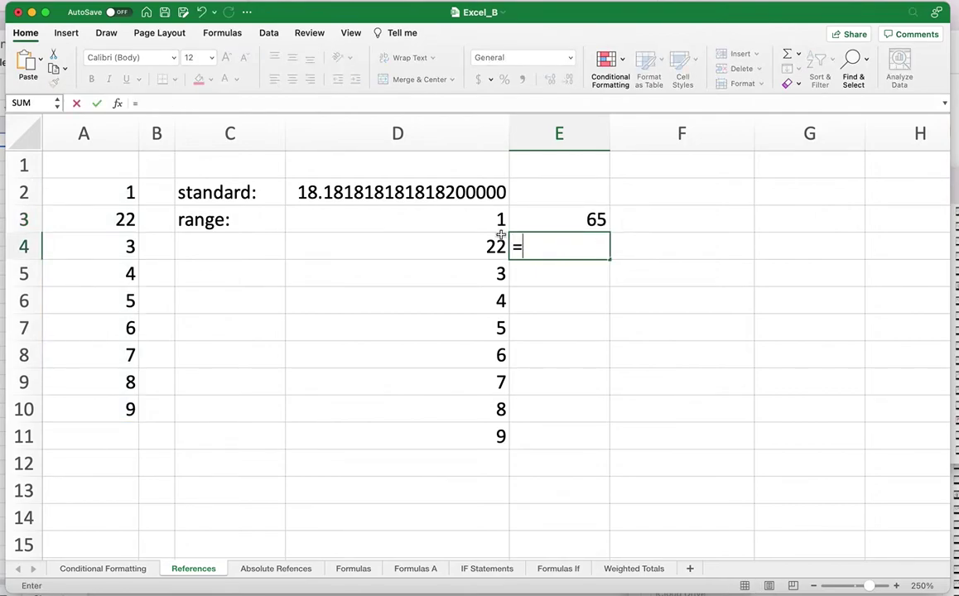
click(130, 194)
text(+)
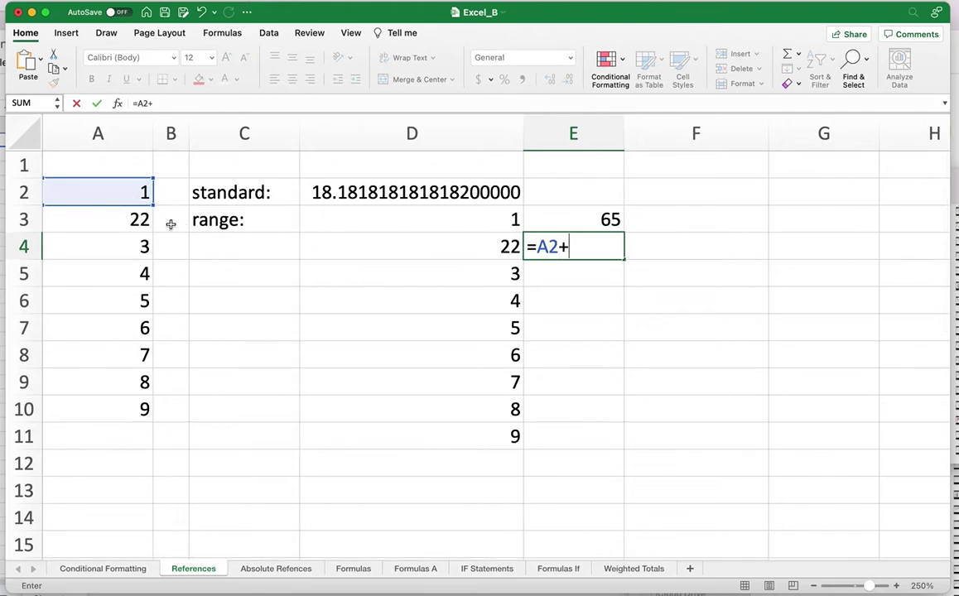
click(143, 219)
text(+A4+A5+A6)
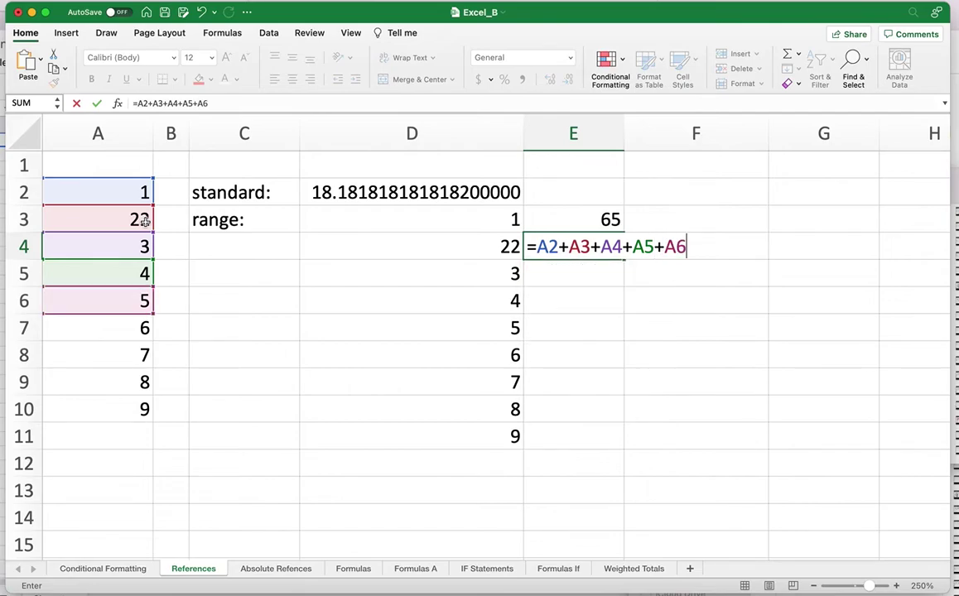
text(+A7+)
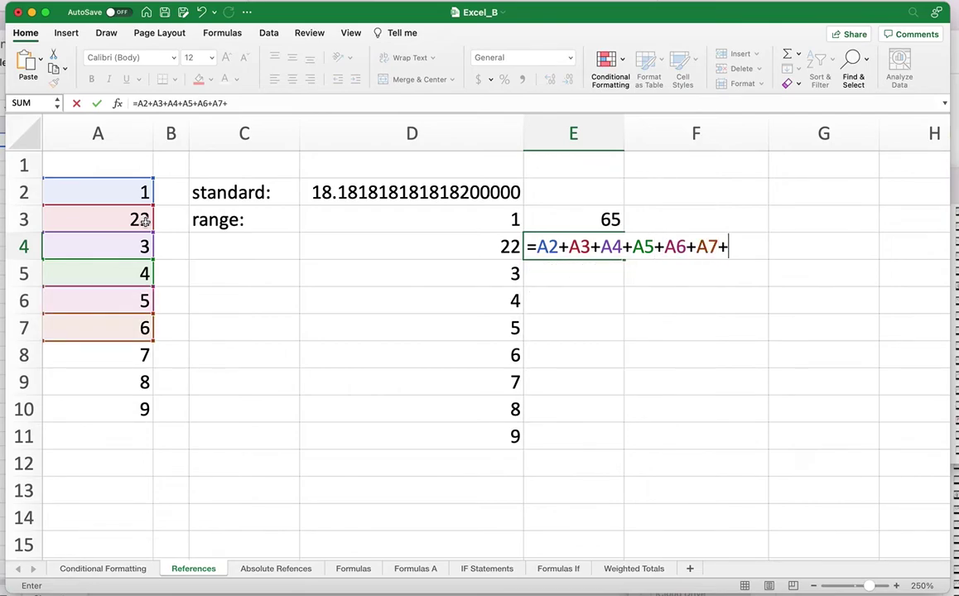
text(A*)
key(BackSpace)
text(8)
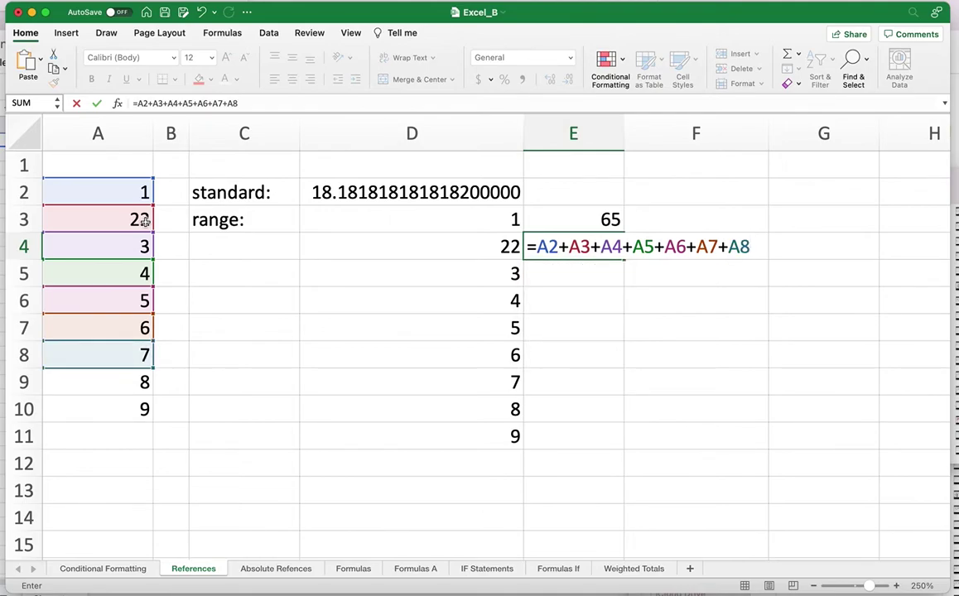
text(+A9+A10)
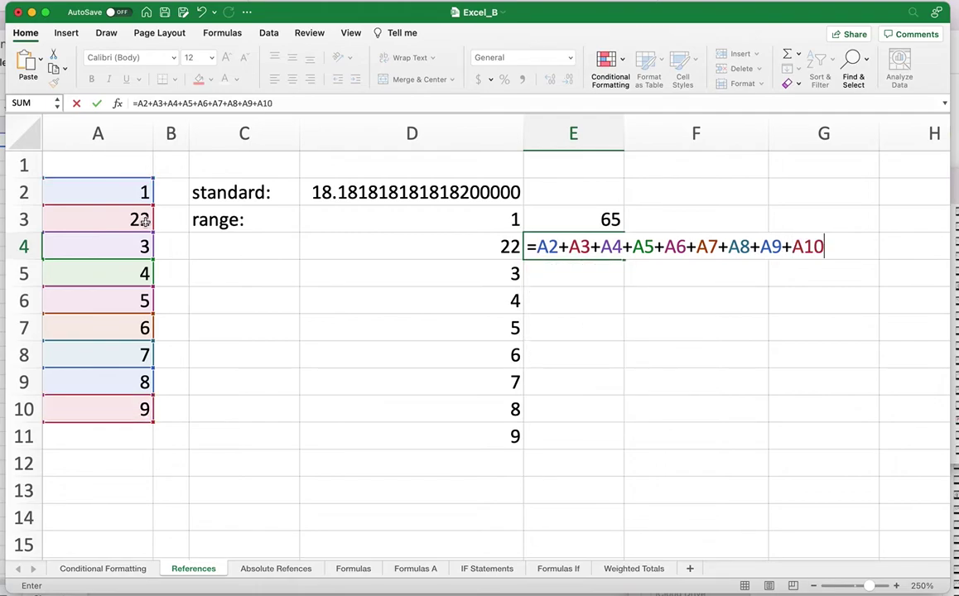
key(Return)
Compare the cell-by-cell addition formula in E4 with the SUM range formula in E3, leaving both as entered
double_click(574, 244)
key(Return)
double_click(582, 219)
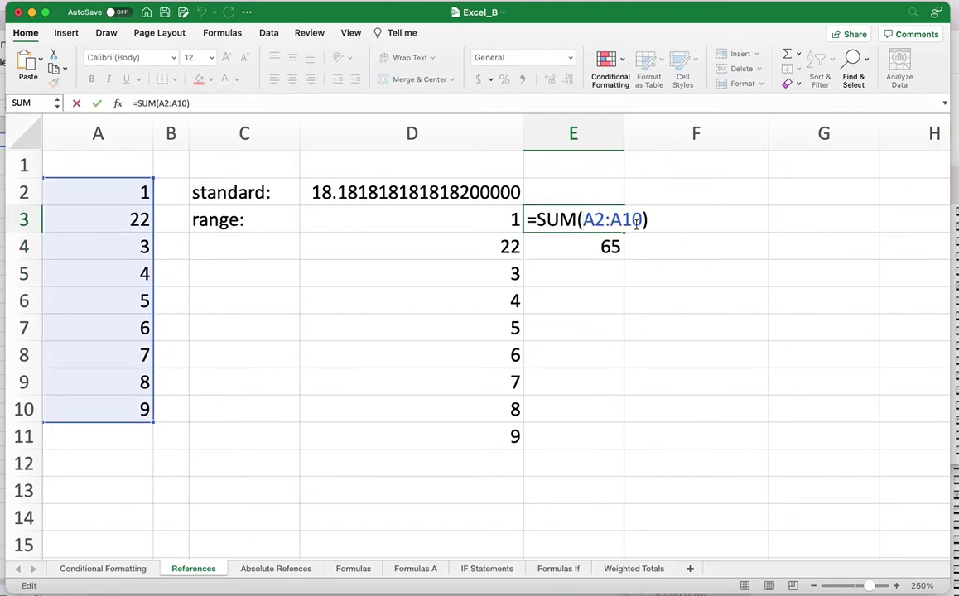
key(Return)
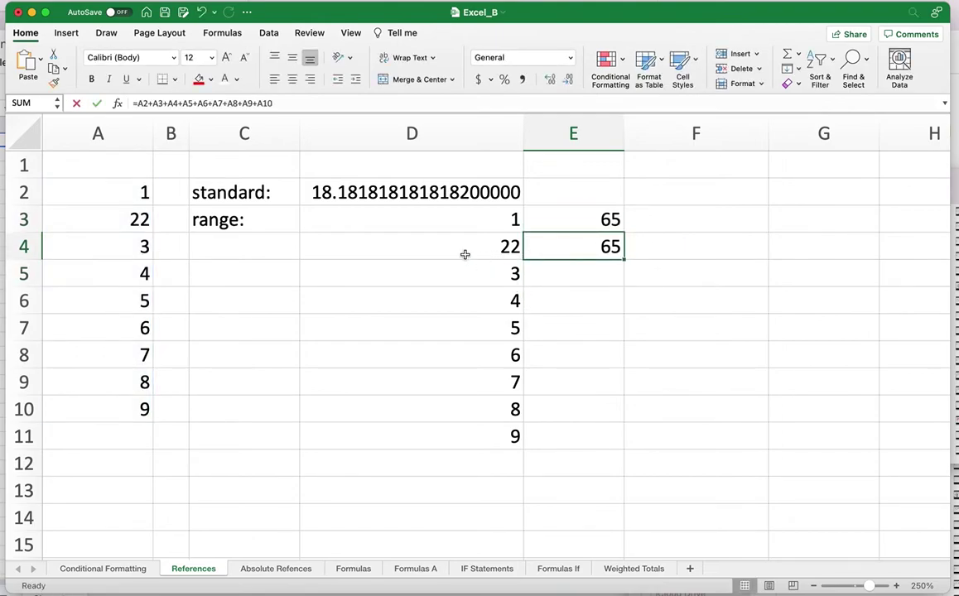
click(250, 221)
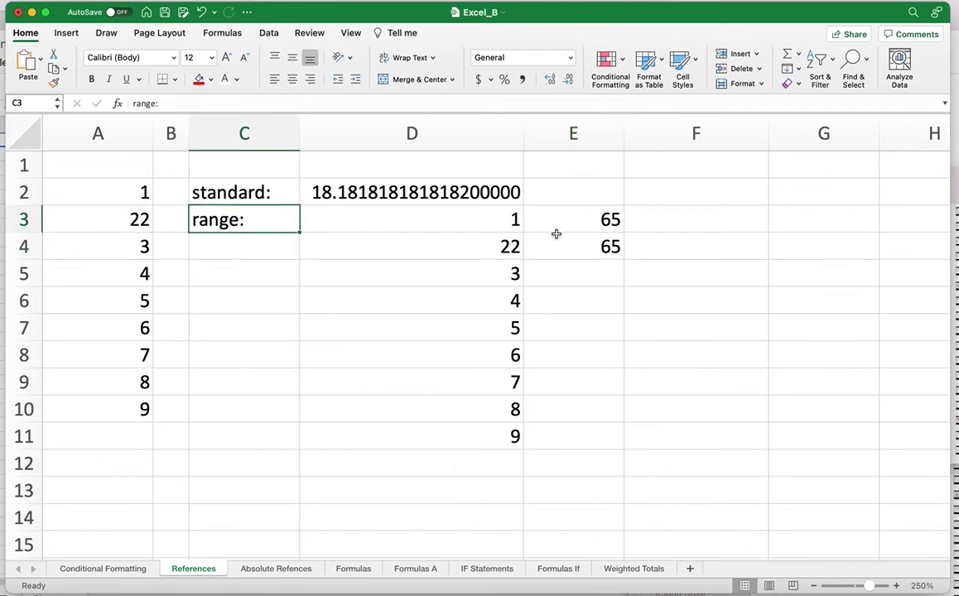
Clear the range formula output from D3 downward and the two total formulas in E3 and E4
drag(477, 220, 473, 430)
key(Delete)
click(561, 224)
click(565, 246)
key(Delete)
click(577, 221)
key(Delete)
Enter the formula =SUM(A2:A7,A10) in cell D3 beside the range label
double_click(401, 222)
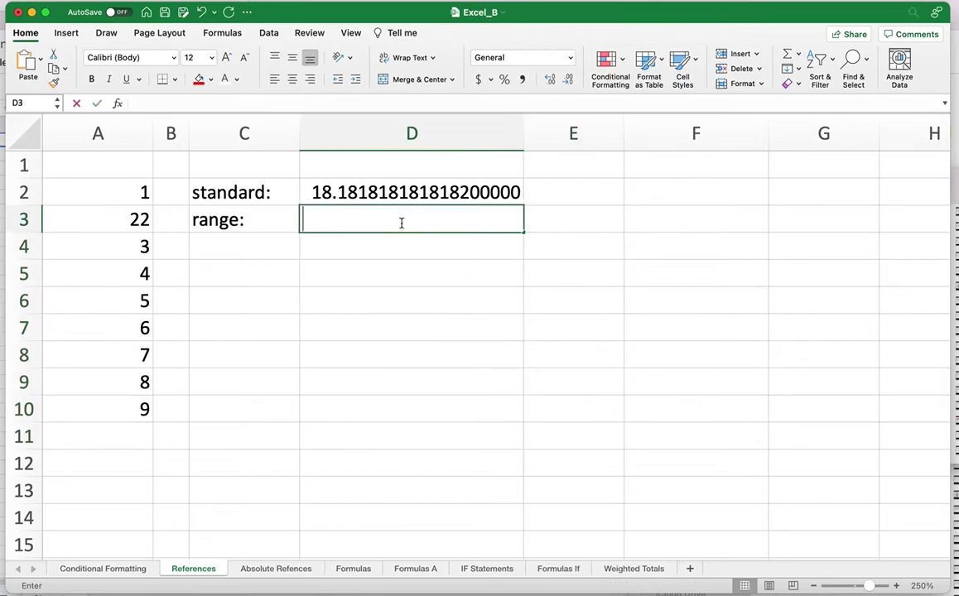
text(=SUM()
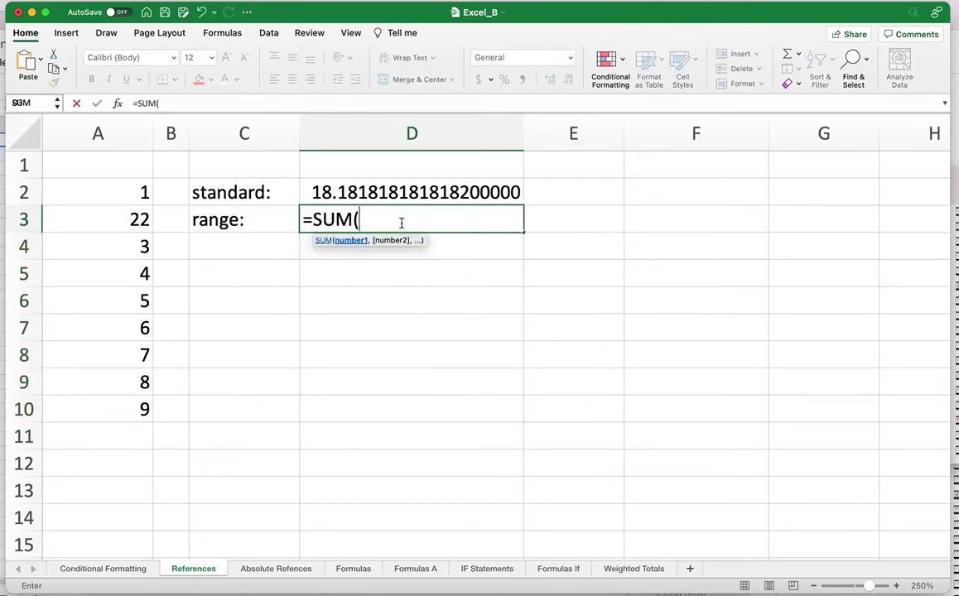
drag(143, 192, 132, 327)
text(,)
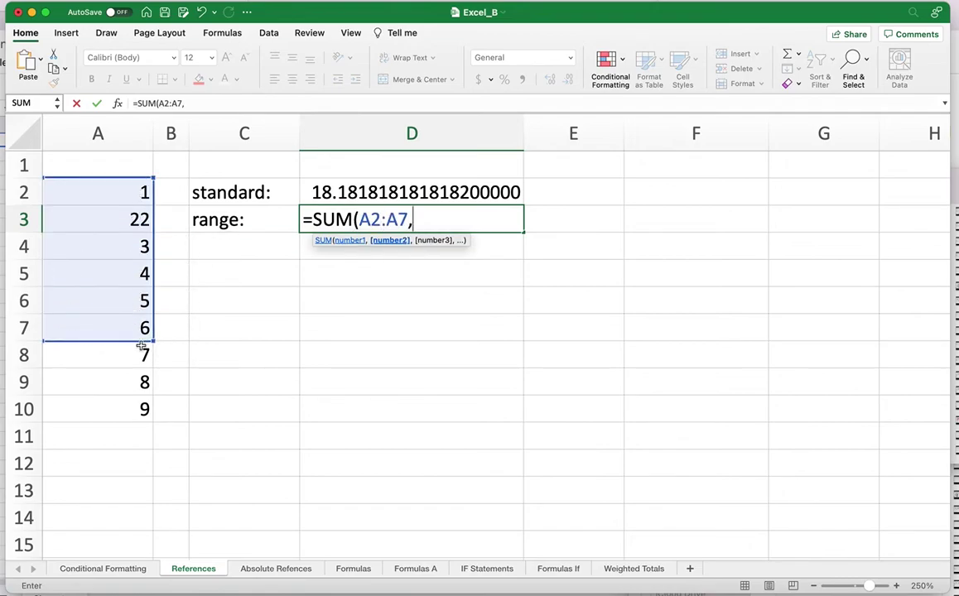
click(143, 407)
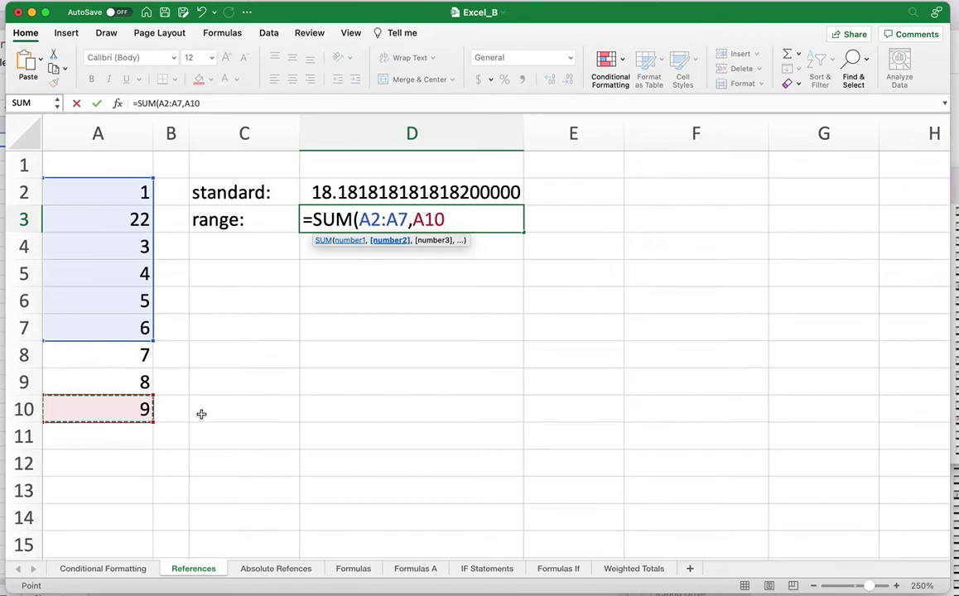
text())
key(Return)
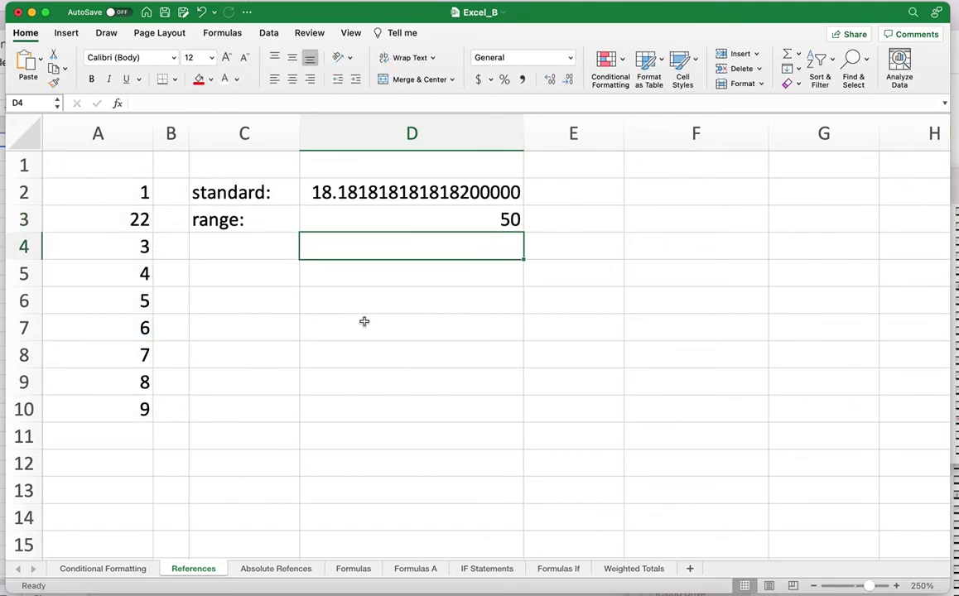
Add cell A8 as a third argument to the D3 formula, making it =SUM(A2:A7,A10,A8)
double_click(455, 222)
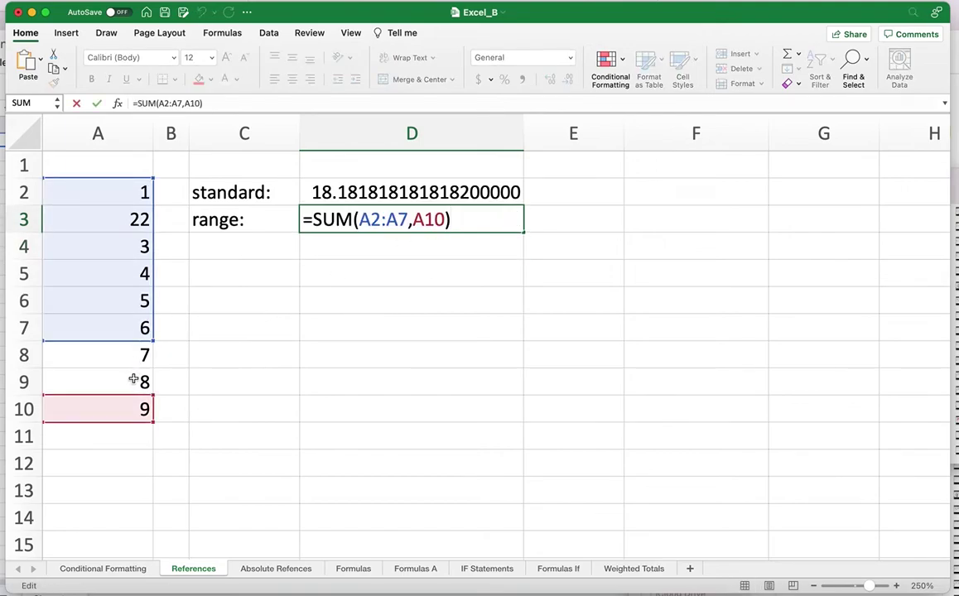
key(Left)
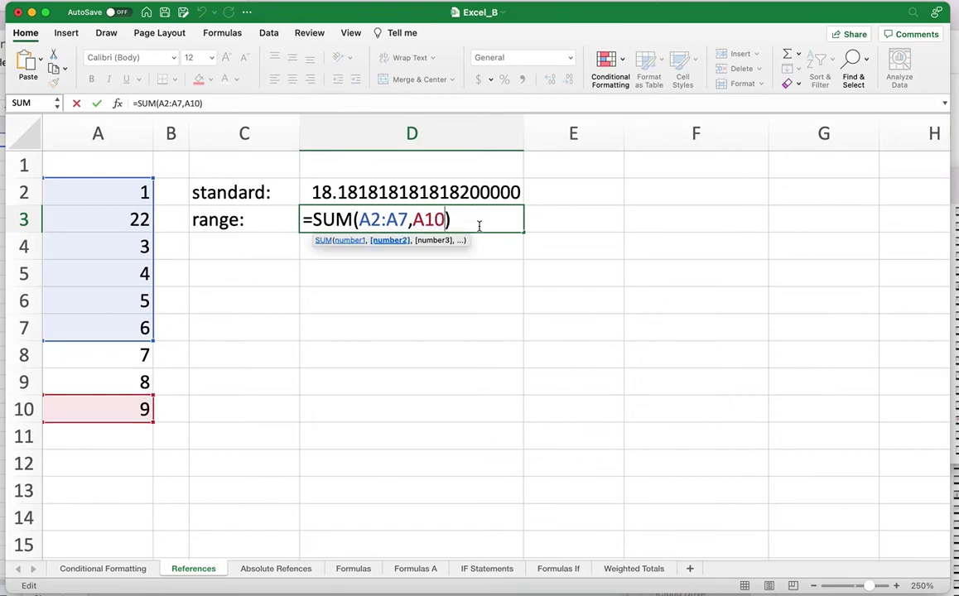
text(,)
click(147, 354)
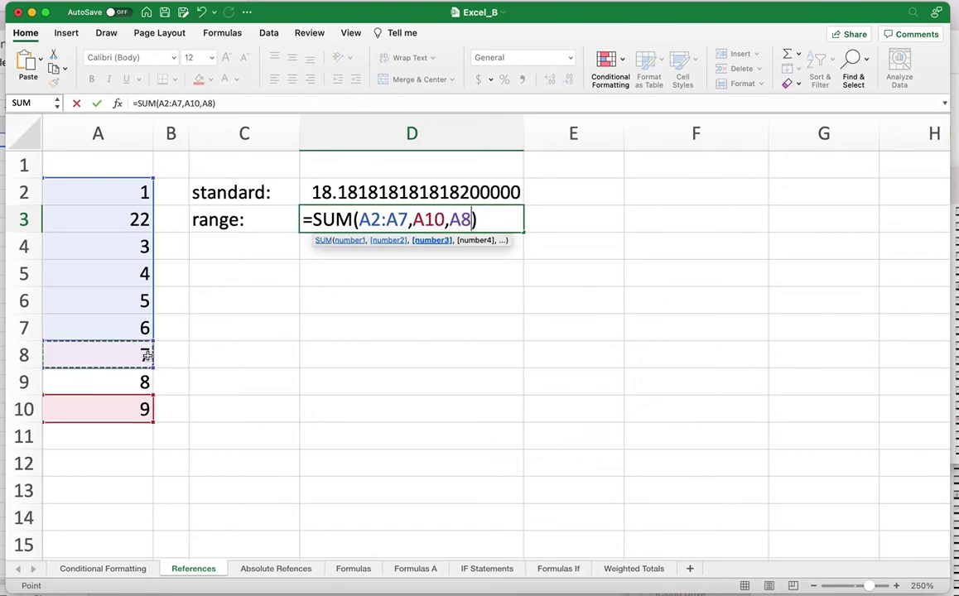
key(Return)
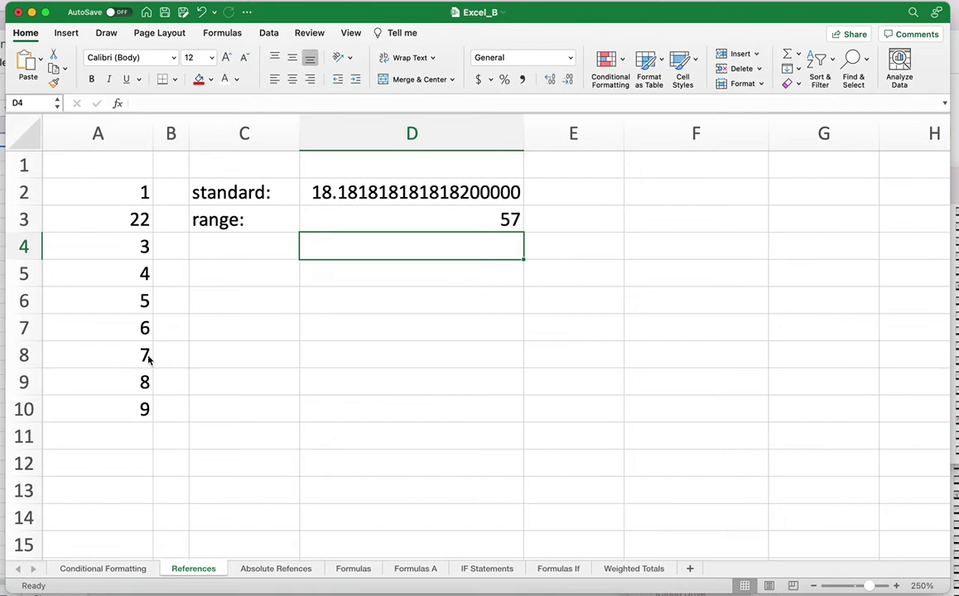
Examine the arguments of the SUM formula in D3 and highlight its A10 reference, keeping the formula as entered
double_click(355, 221)
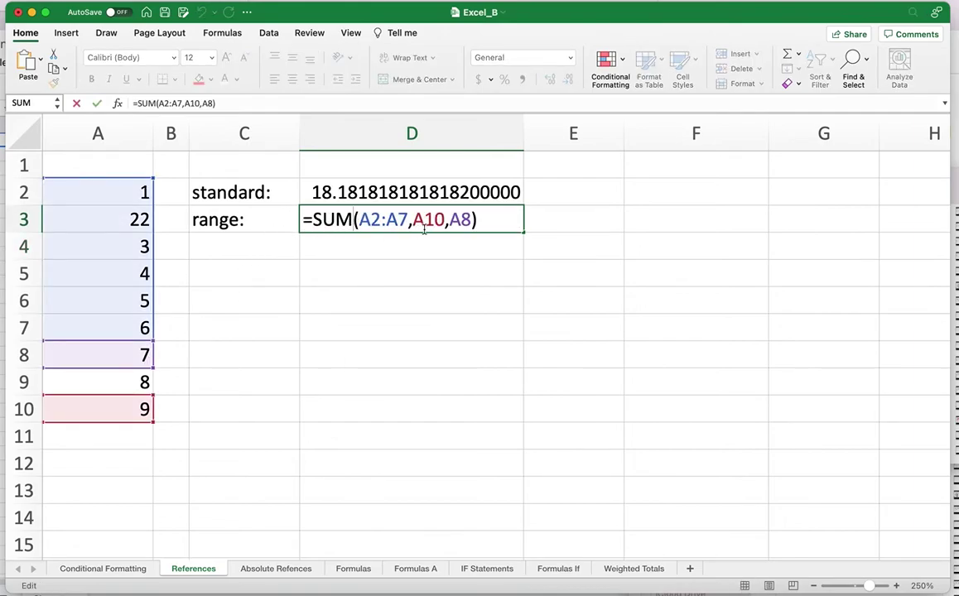
drag(413, 220, 441, 220)
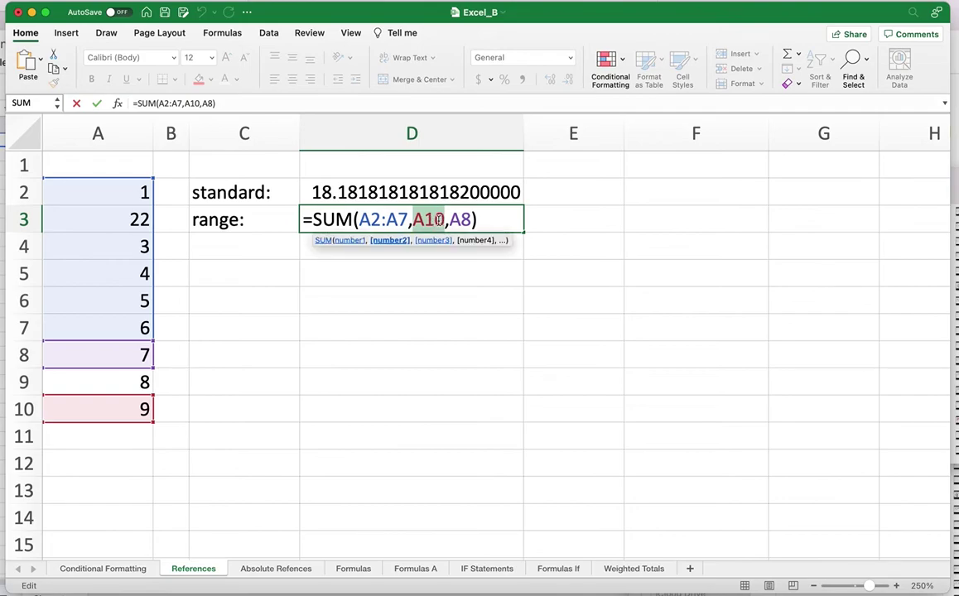
key(Return)
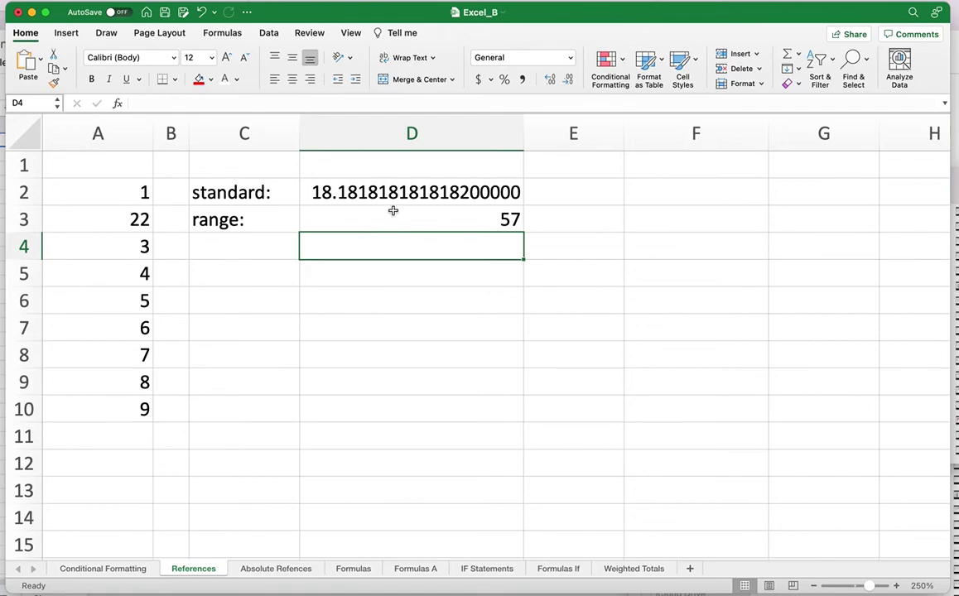
Examine the standard formula in D2 piece by piece, highlighting its equals sign, the A4 reference and the opening parenthesis
click(356, 192)
double_click(306, 195)
drag(306, 195, 304, 194)
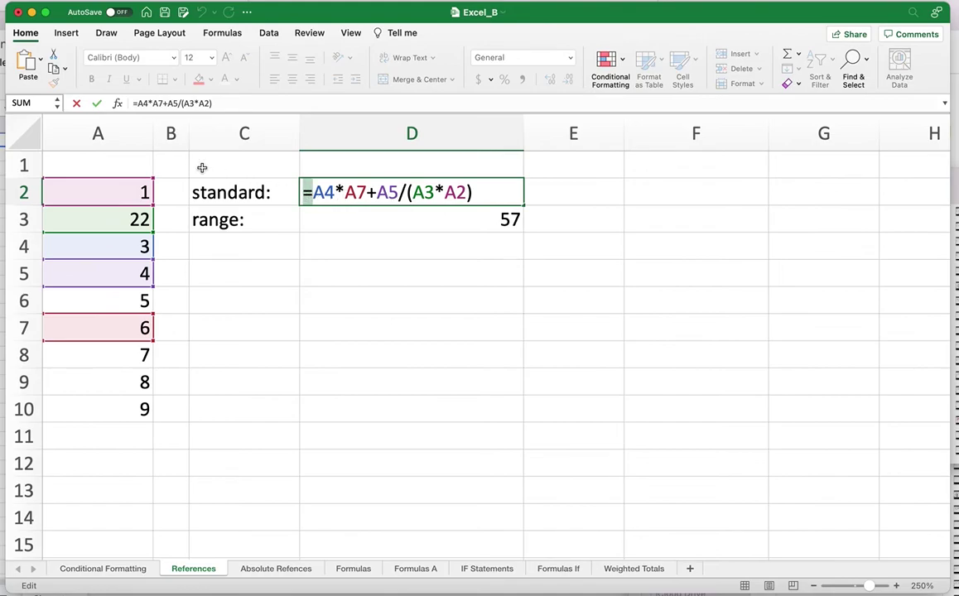
key(Right)
key(shift+Right)
key(shift+Right)
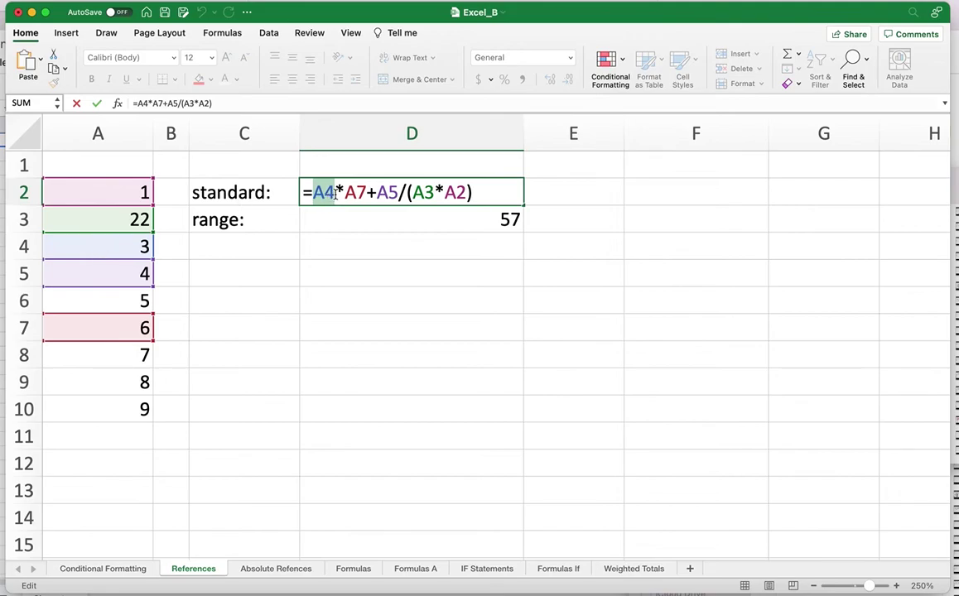
click(410, 192)
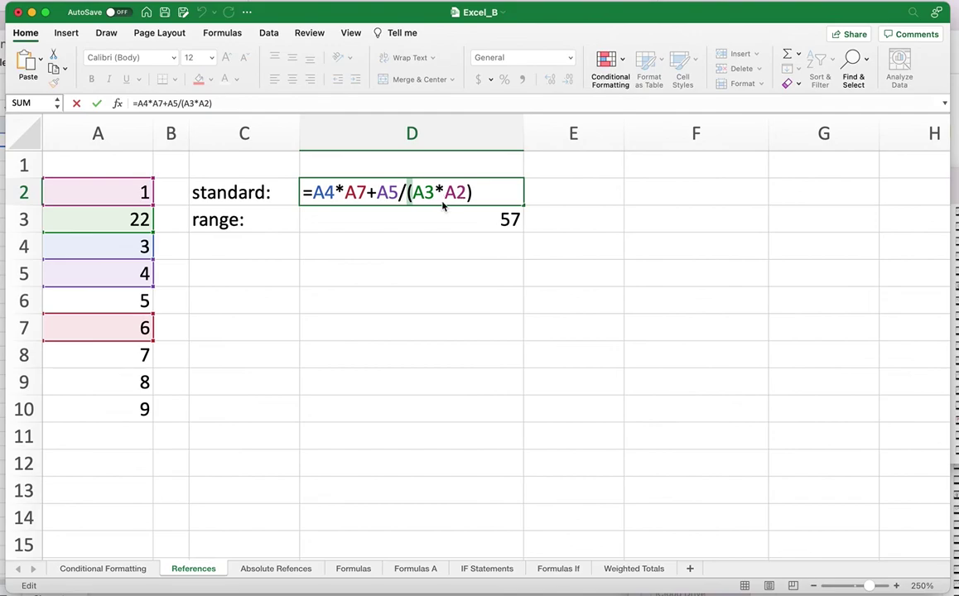
key(Return)
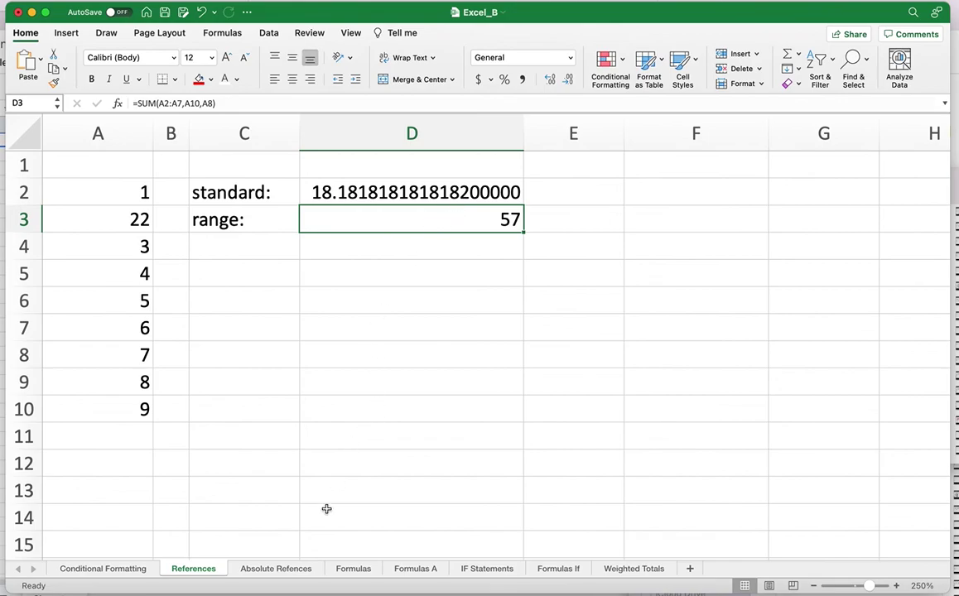